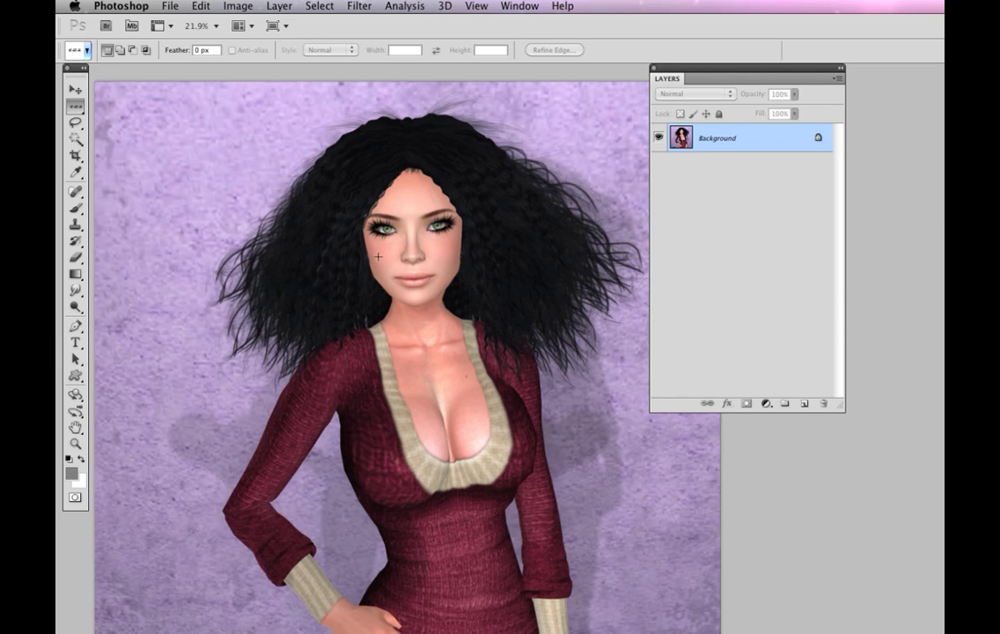
- Zoom in from 21.9% to about 188% on the face around the nose and cheek
{"action": "scroll", "coordinate": [364, 244], "scroll_direction": "up", "scroll_amount": 5}
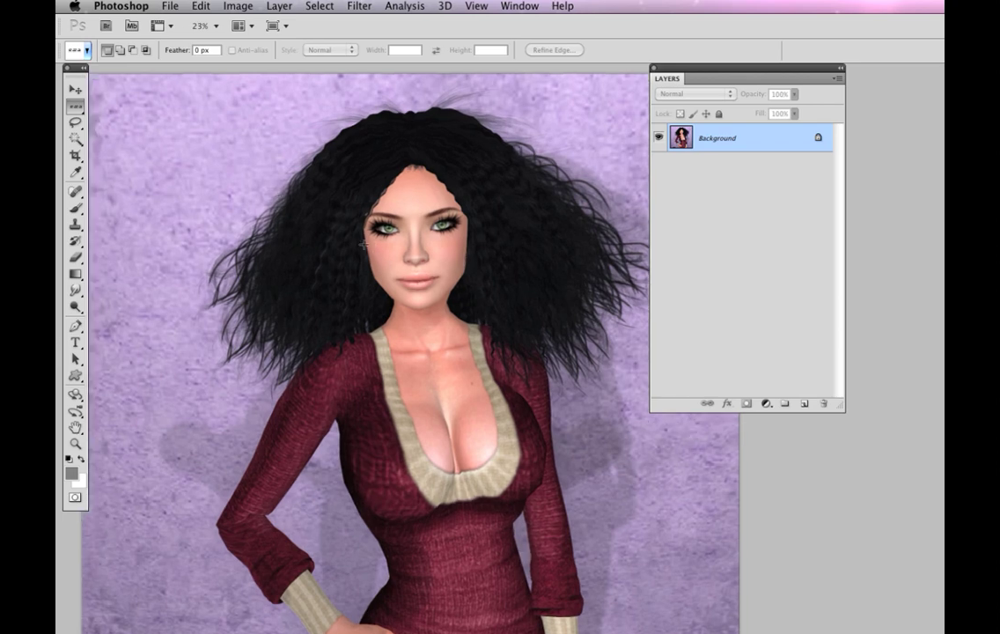
{"action": "scroll", "coordinate": [363, 244], "scroll_direction": "up", "scroll_amount": 2}
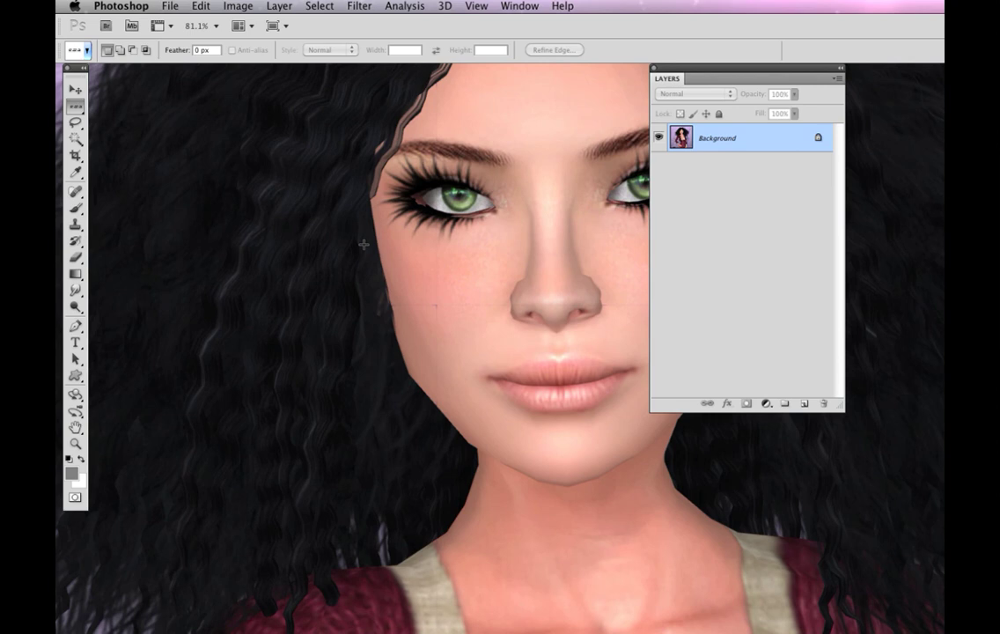
{"action": "scroll", "coordinate": [568, 303], "scroll_direction": "up", "scroll_amount": 4}
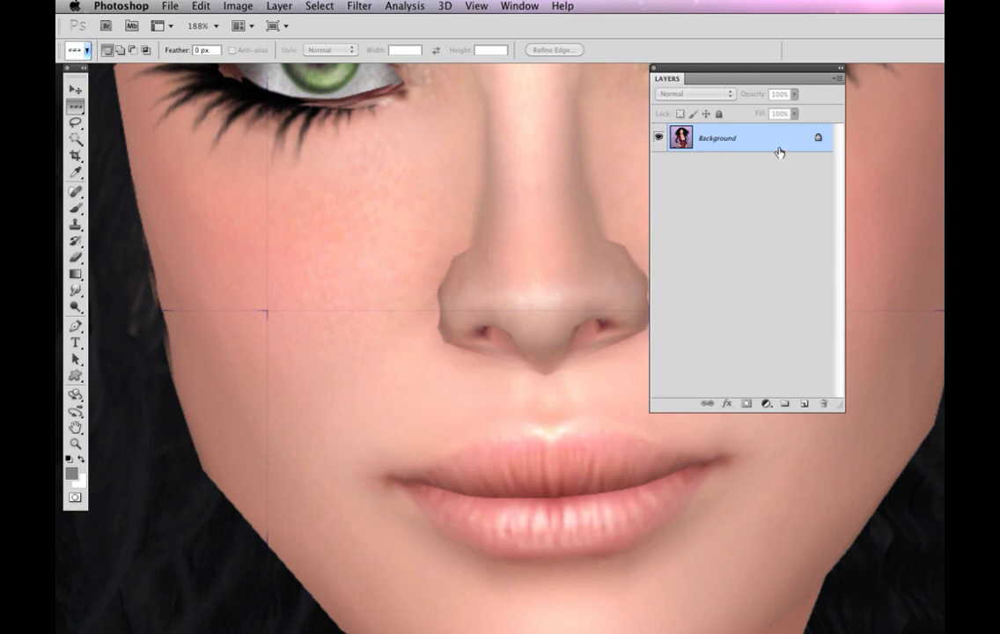
- Duplicate Background as Background copy and zoom to about 1190% on the seam corner
{"action": "left_click_drag", "start_coordinate": [778, 148], "coordinate": [805, 405]}
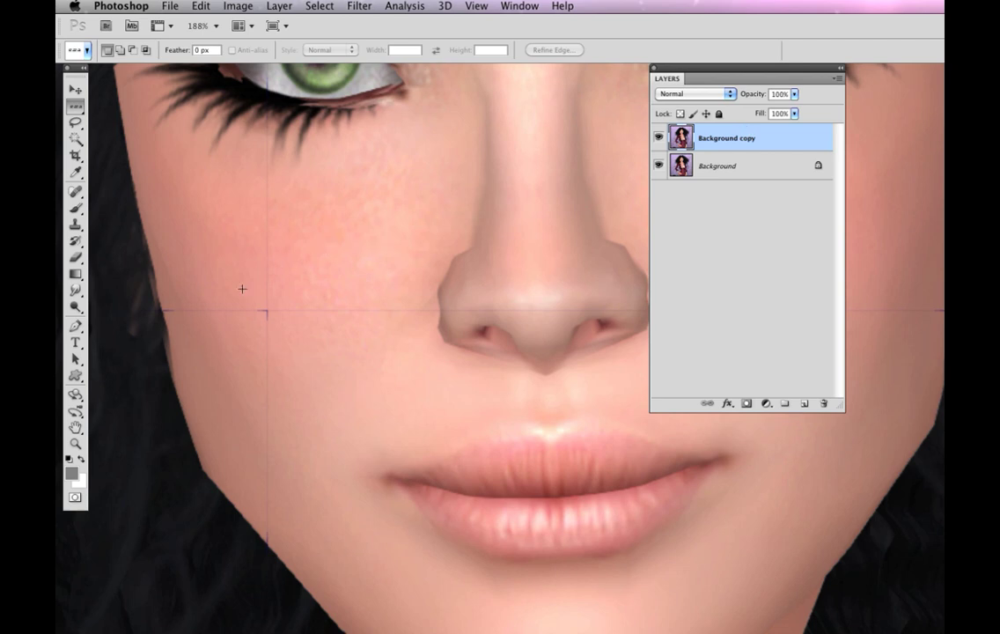
{"action": "scroll", "coordinate": [241, 290], "scroll_direction": "up", "scroll_amount": 2}
{"action": "scroll", "coordinate": [241, 290], "scroll_direction": "up", "scroll_amount": 6}
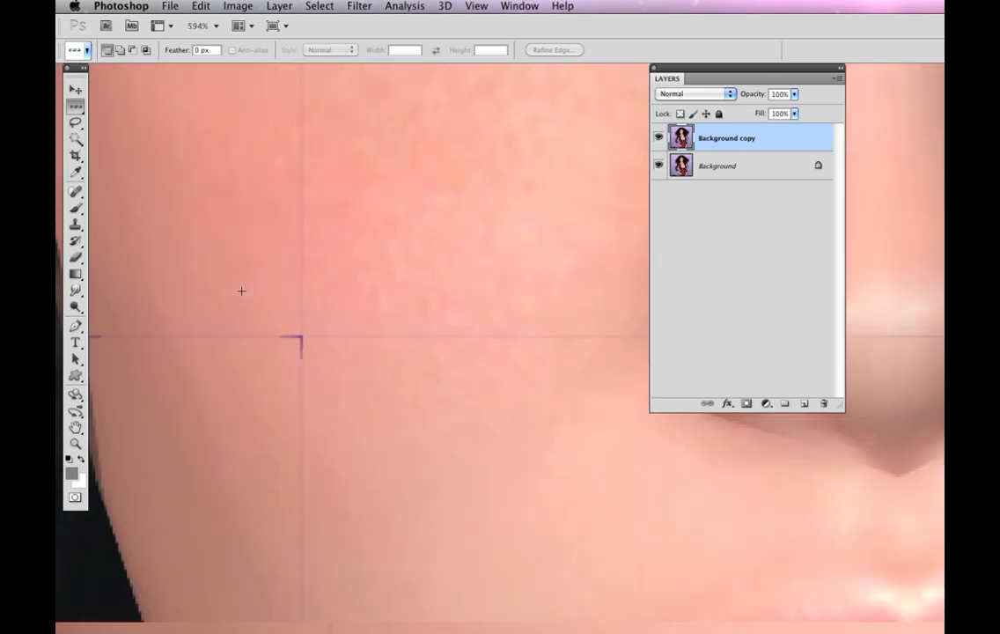
{"action": "scroll", "coordinate": [241, 291], "scroll_direction": "down", "scroll_amount": 2}
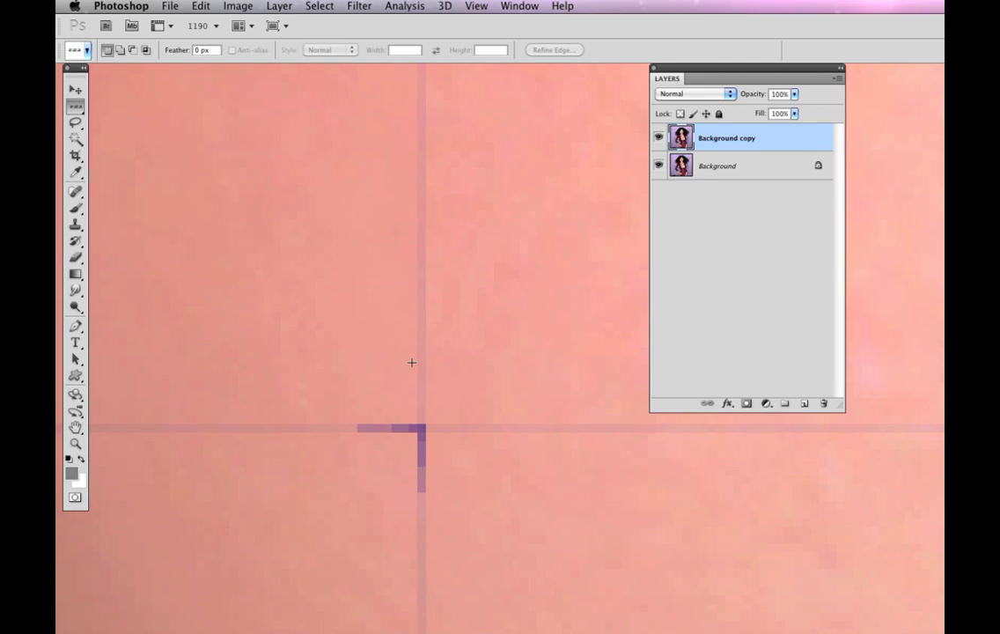
- Select the one-pixel row on the horizontal cheek seam with the Single Row Marquee, hiding the selection edges
{"action": "left_click", "coordinate": [75, 111]}
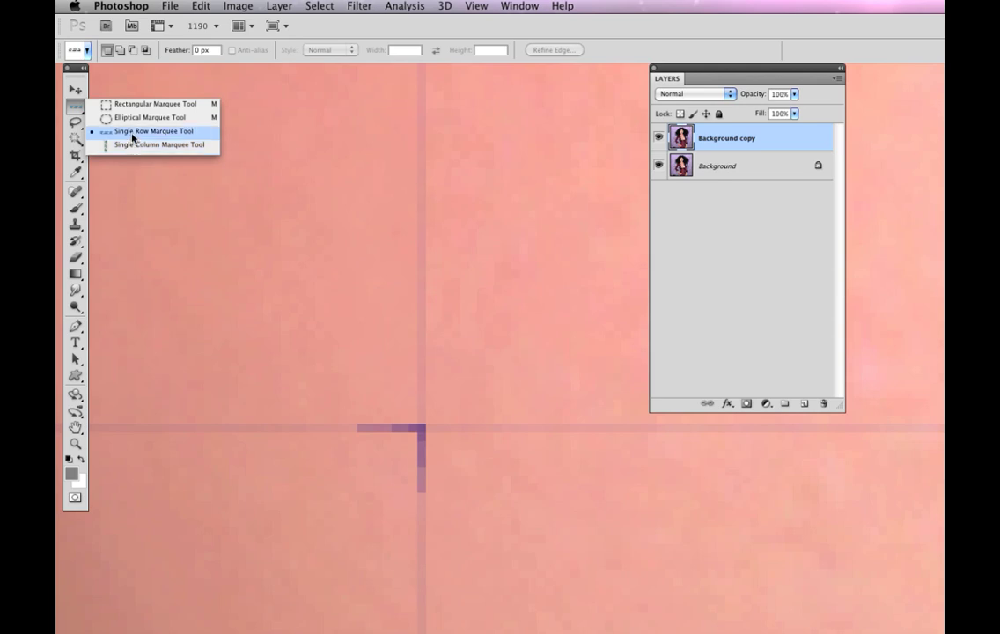
{"action": "left_click", "coordinate": [175, 132]}
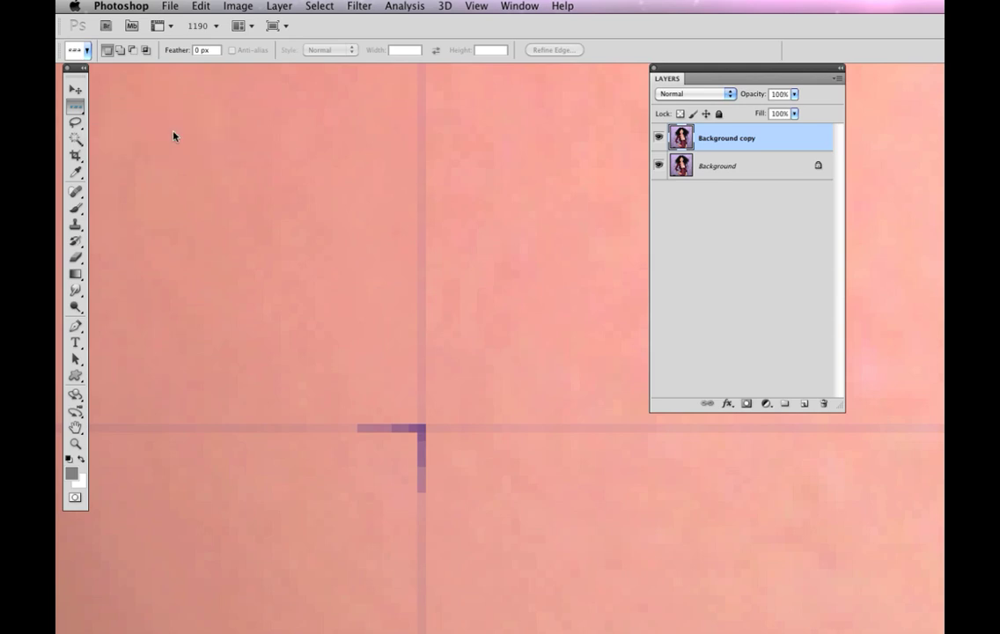
{"action": "left_click", "coordinate": [373, 423]}
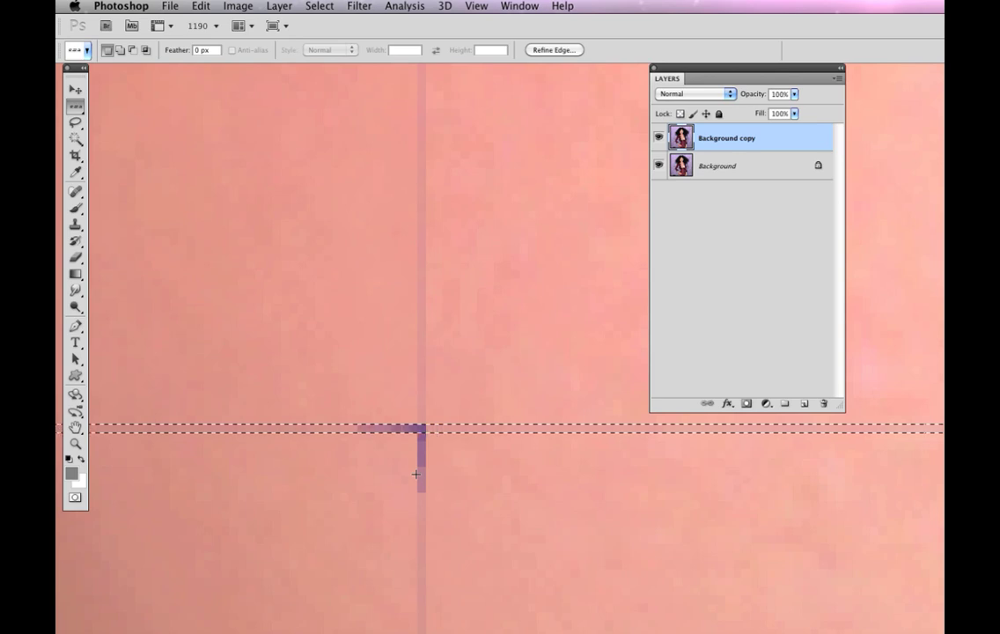
{"action": "key", "text": "super+d"}
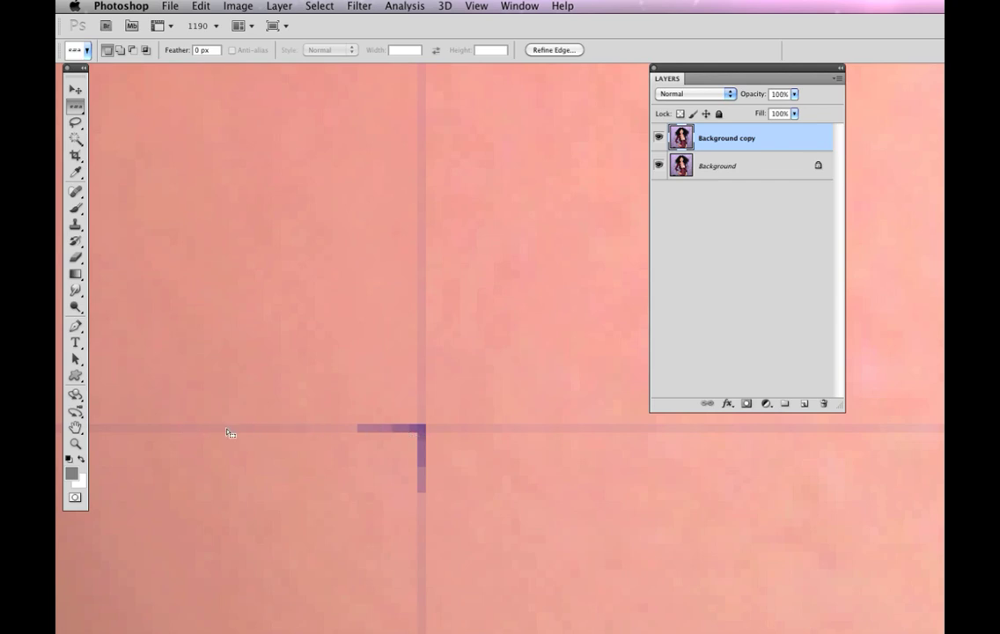
- Fill the selected row with Content-Aware to erase the horizontal cheek seam
{"action": "left_click", "coordinate": [198, 7]}
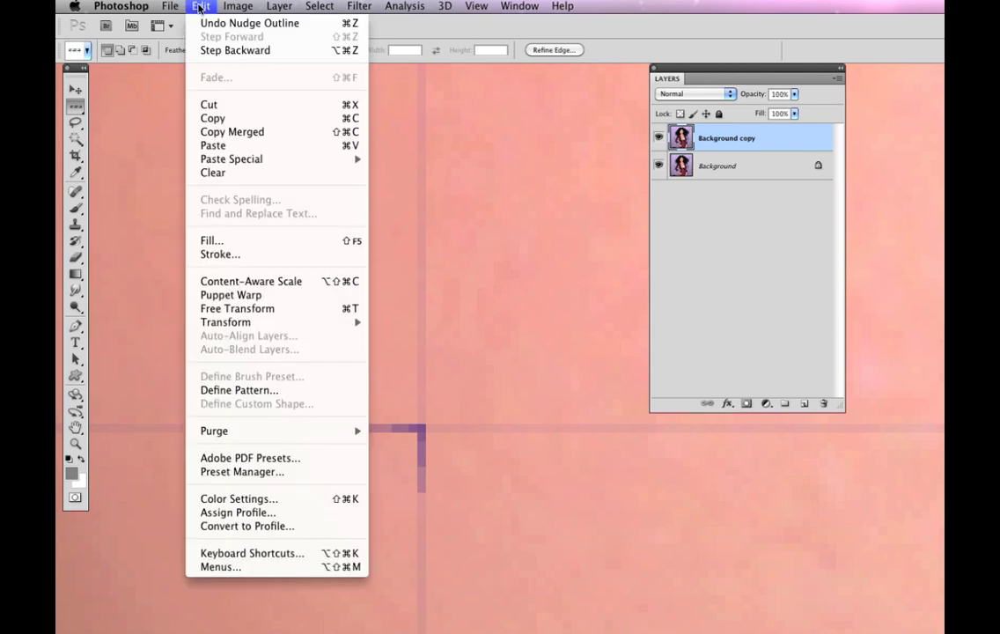
{"action": "left_click", "coordinate": [216, 237]}
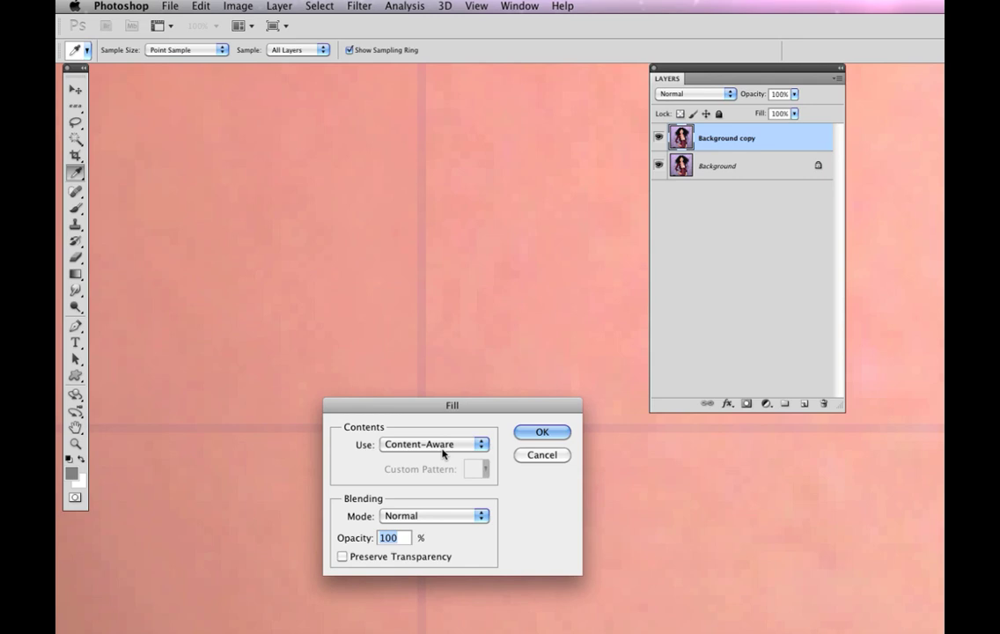
{"action": "left_click", "coordinate": [444, 452]}
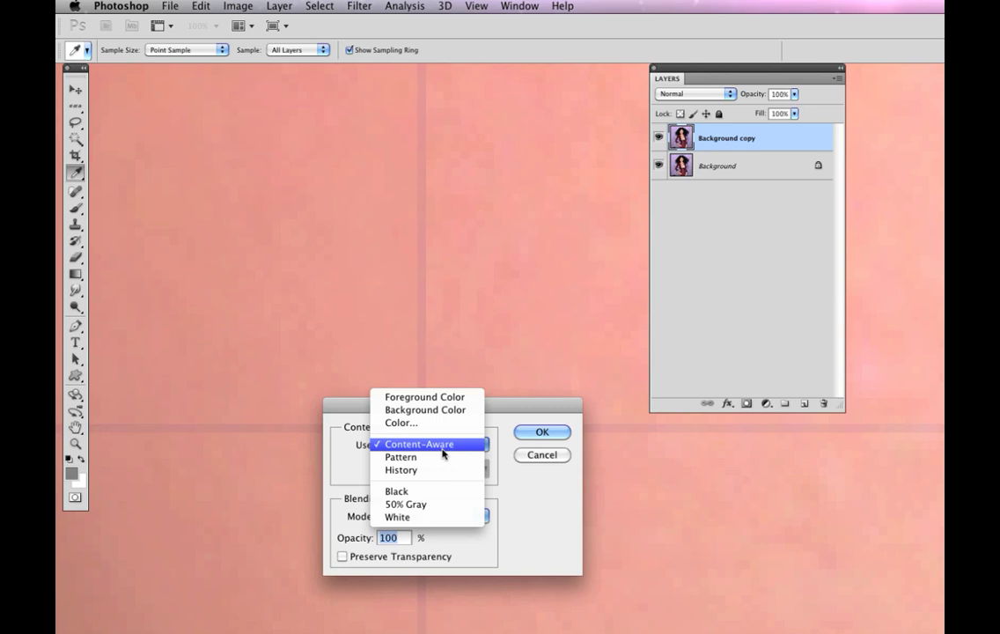
{"action": "left_click", "coordinate": [445, 446]}
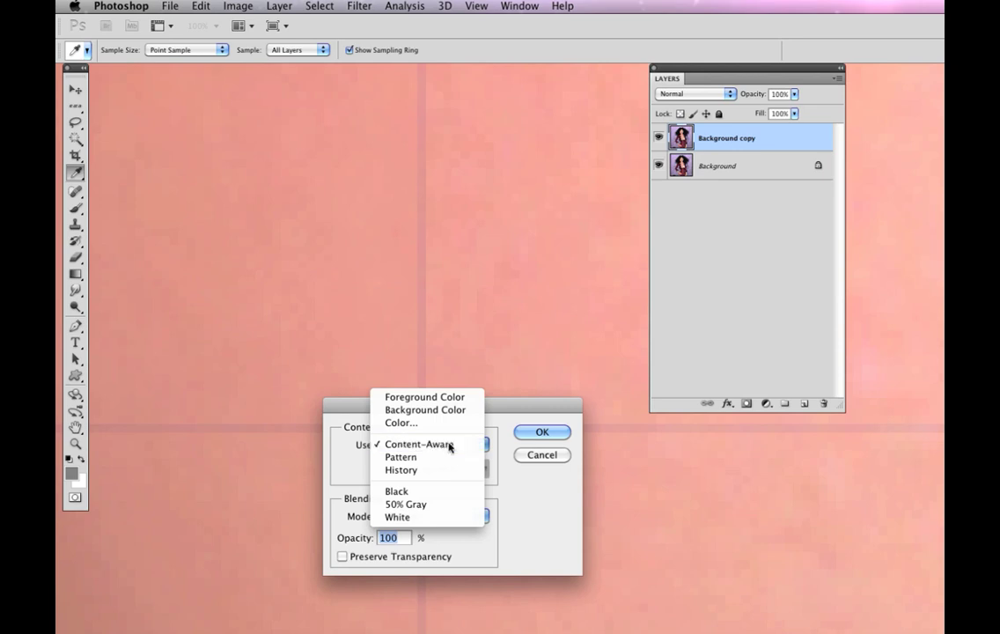
{"action": "left_click_drag", "start_coordinate": [473, 404], "coordinate": [615, 450]}
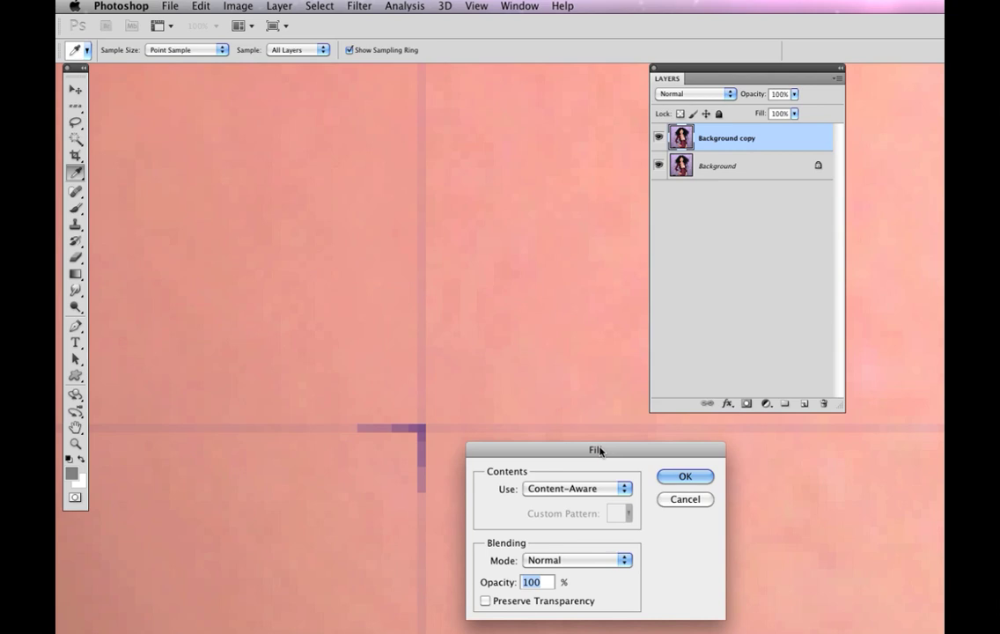
{"action": "left_click", "coordinate": [686, 476]}
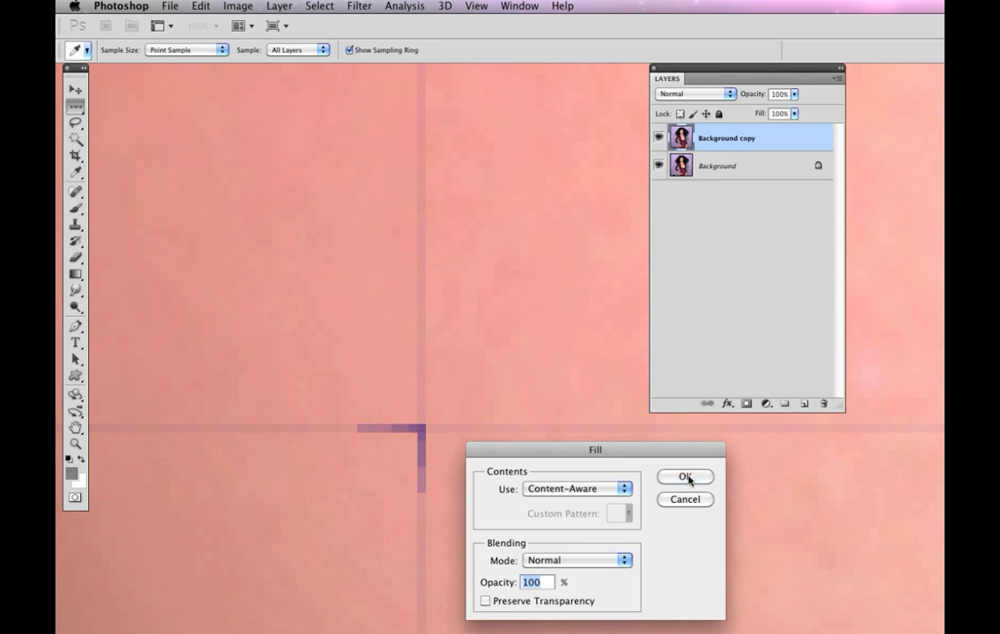
{"action": "key", "text": "m"}
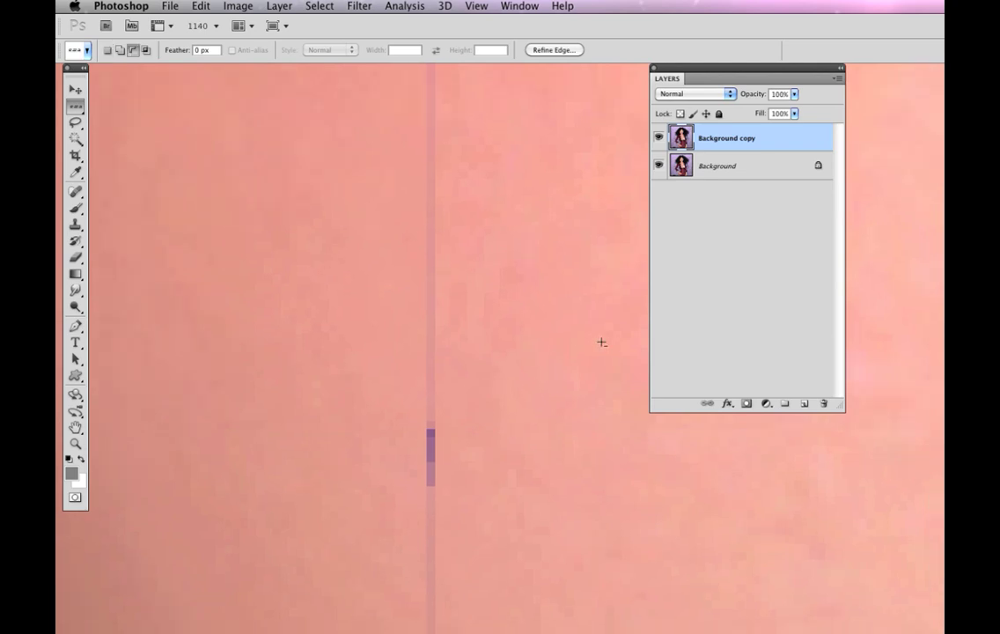
- View the face at about 184% and toggle undo/redo to compare the seam before and after
{"action": "scroll", "coordinate": [601, 341], "scroll_direction": "down", "scroll_amount": 10}
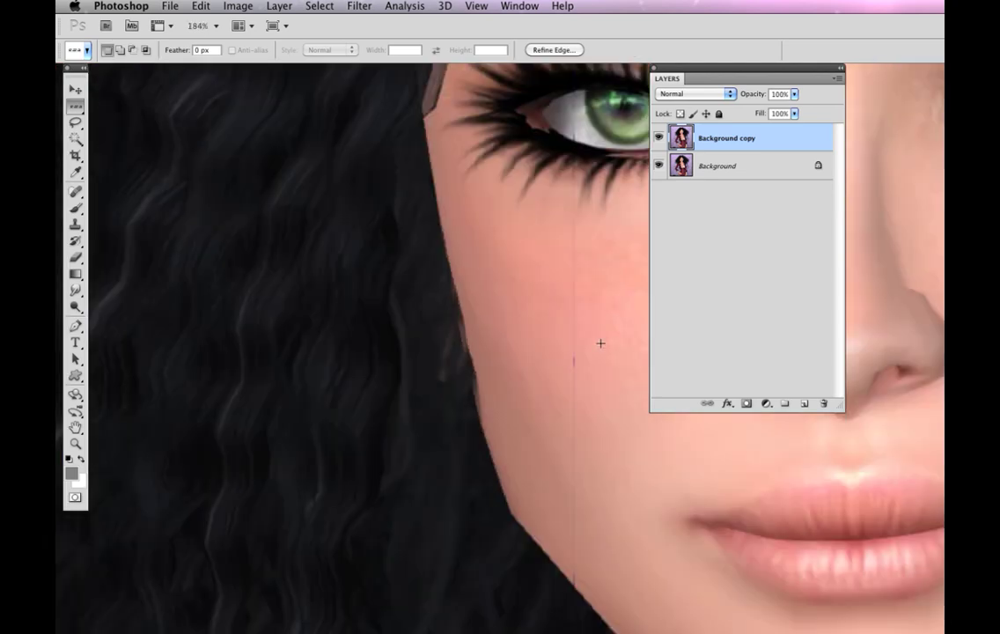
{"action": "scroll", "coordinate": [601, 342], "scroll_direction": "right", "scroll_amount": 10}
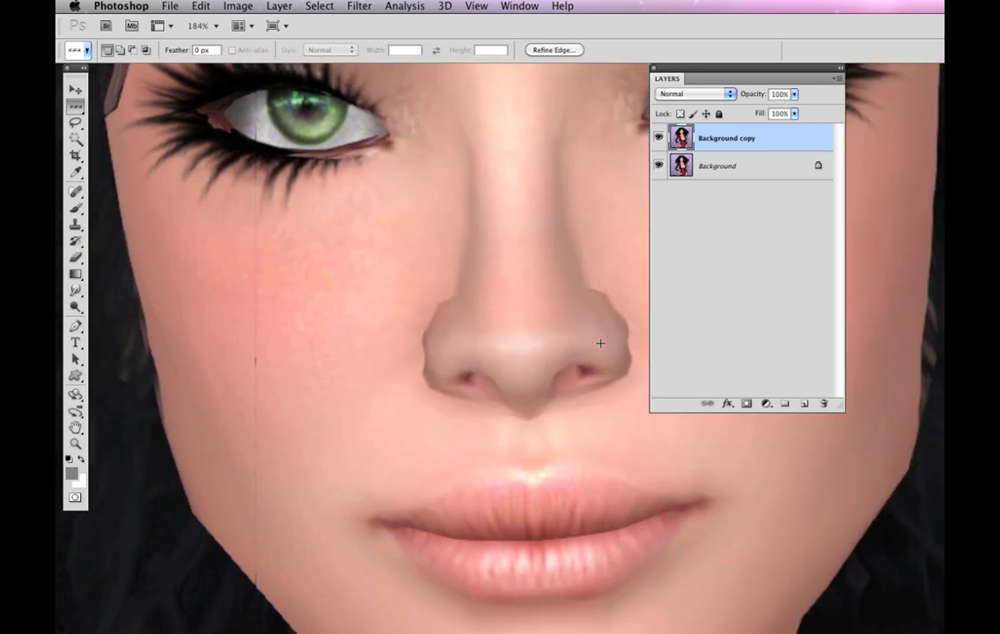
{"action": "scroll", "coordinate": [600, 343], "scroll_direction": "right", "scroll_amount": 1}
{"action": "scroll", "coordinate": [600, 342], "scroll_direction": "right", "scroll_amount": 1}
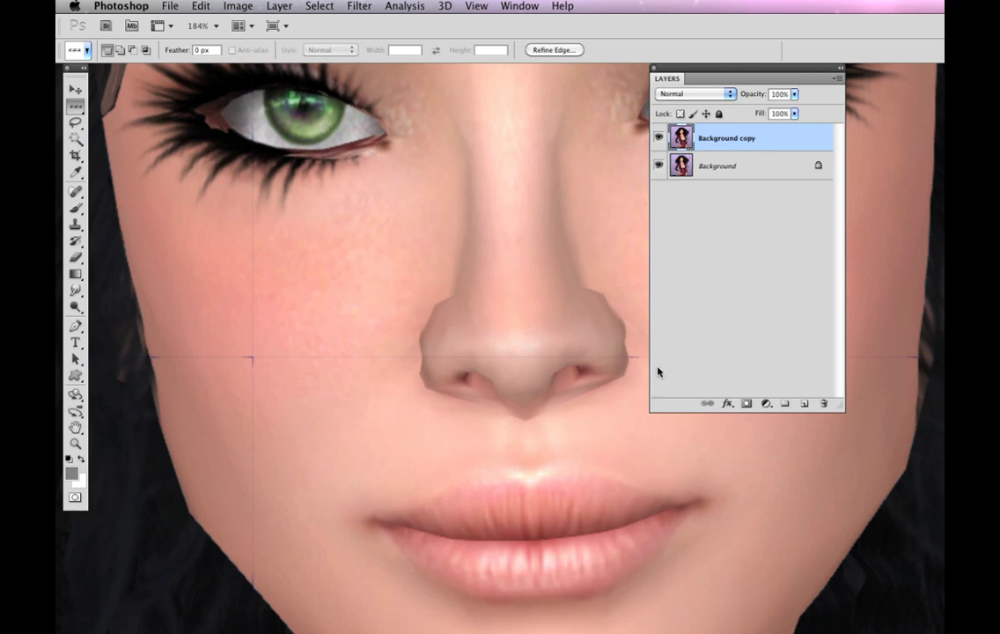
{"action": "key", "text": "super+z"}
{"action": "key", "text": "alt"}
- Select the one-pixel column along the vertical seam with the Single Column Marquee
{"action": "scroll", "coordinate": [211, 360], "scroll_direction": "up", "scroll_amount": 8}
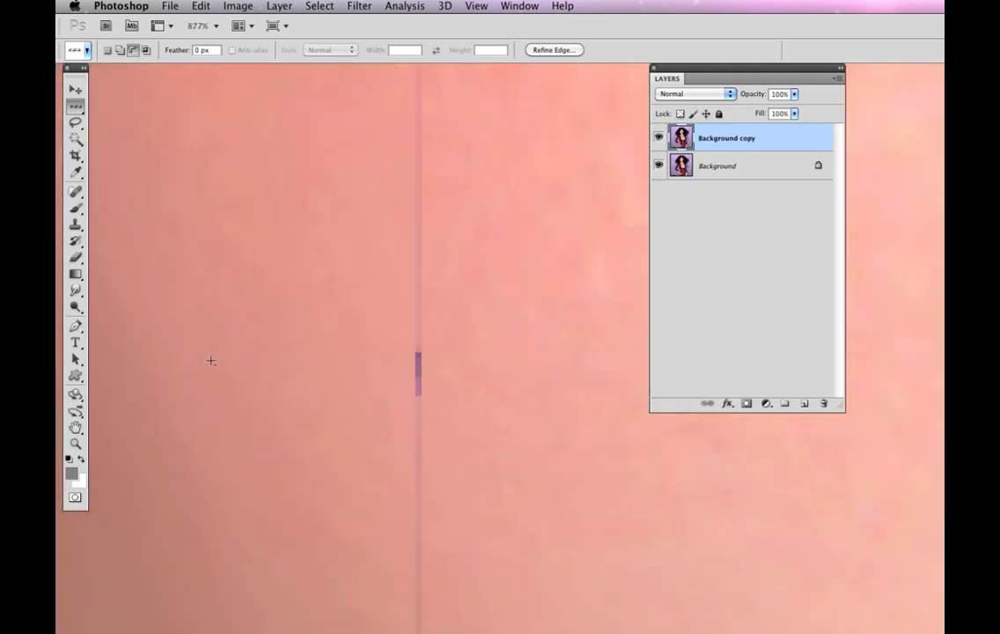
{"action": "scroll", "coordinate": [211, 361], "scroll_direction": "up", "scroll_amount": 2}
{"action": "left_click", "coordinate": [77, 107]}
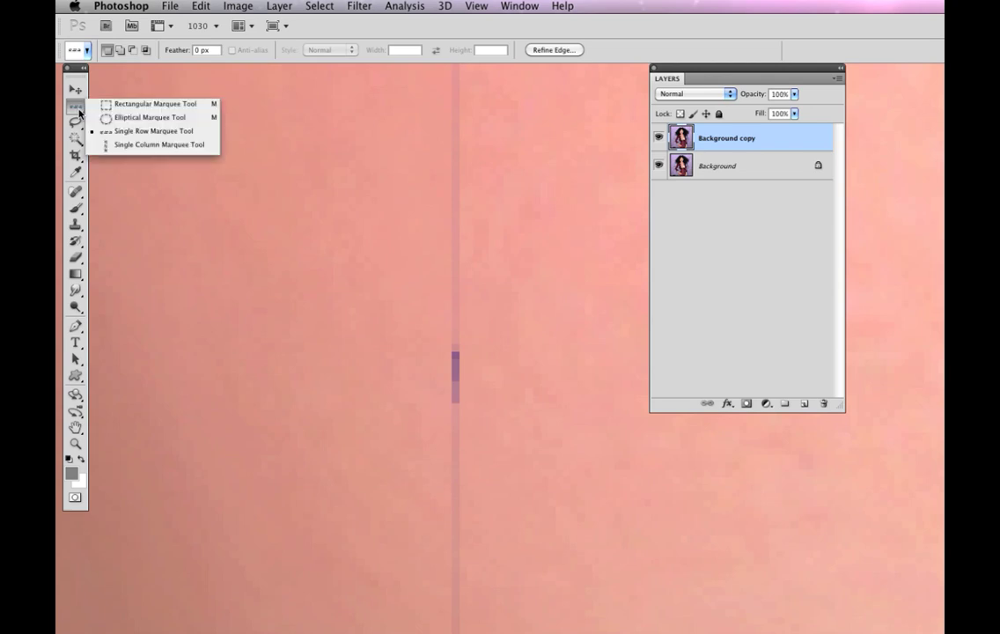
{"action": "left_click", "coordinate": [178, 146]}
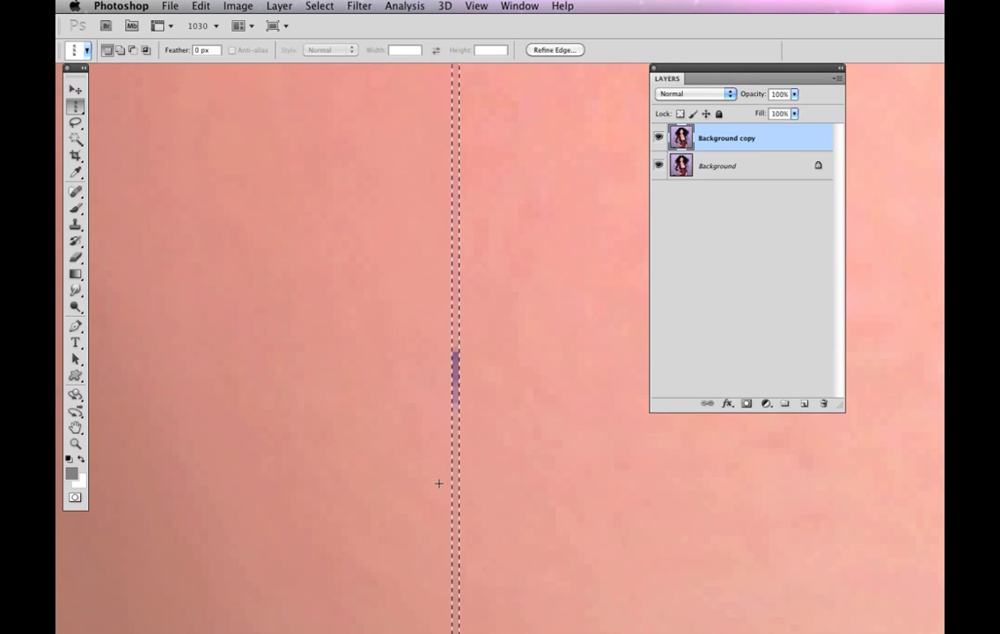
{"action": "key", "text": "ctrl+d"}
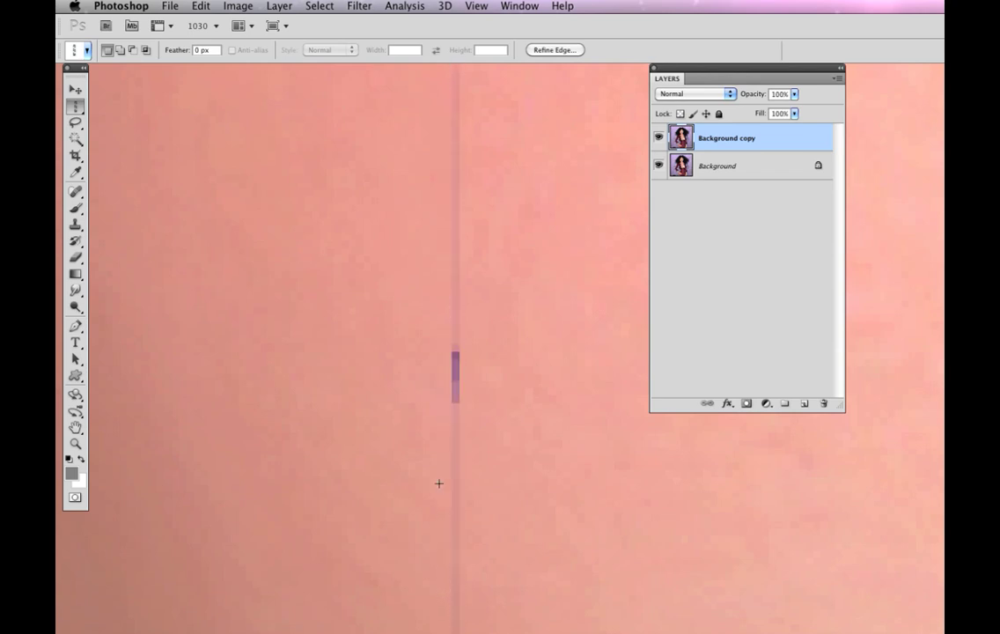
- Fill the column selection with Content-Aware to erase the vertical seam
{"action": "left_click", "coordinate": [228, 5]}
{"action": "mouse_move", "coordinate": [204, 4]}
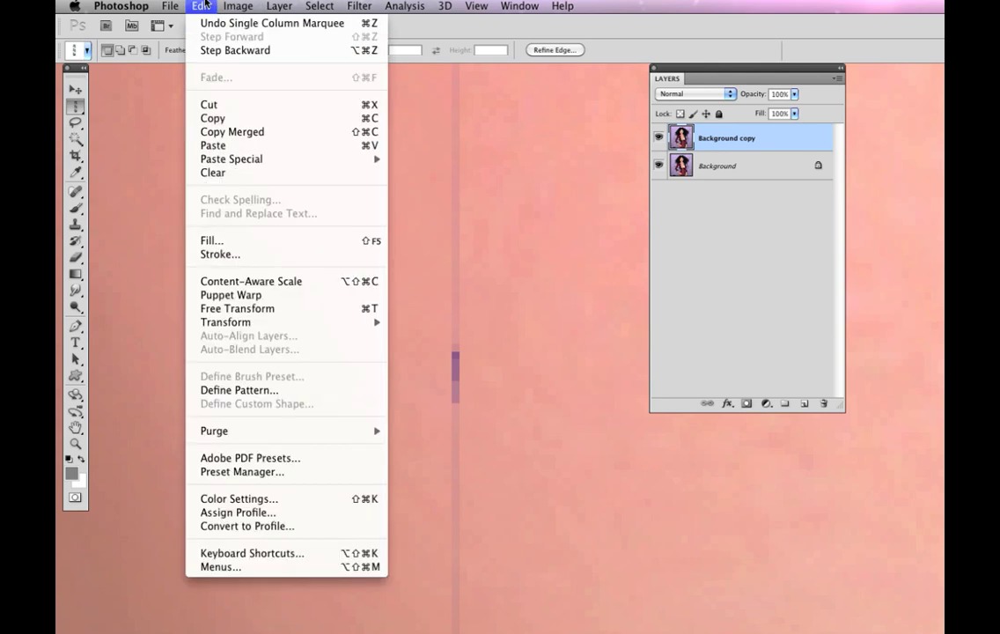
{"action": "left_click", "coordinate": [209, 243]}
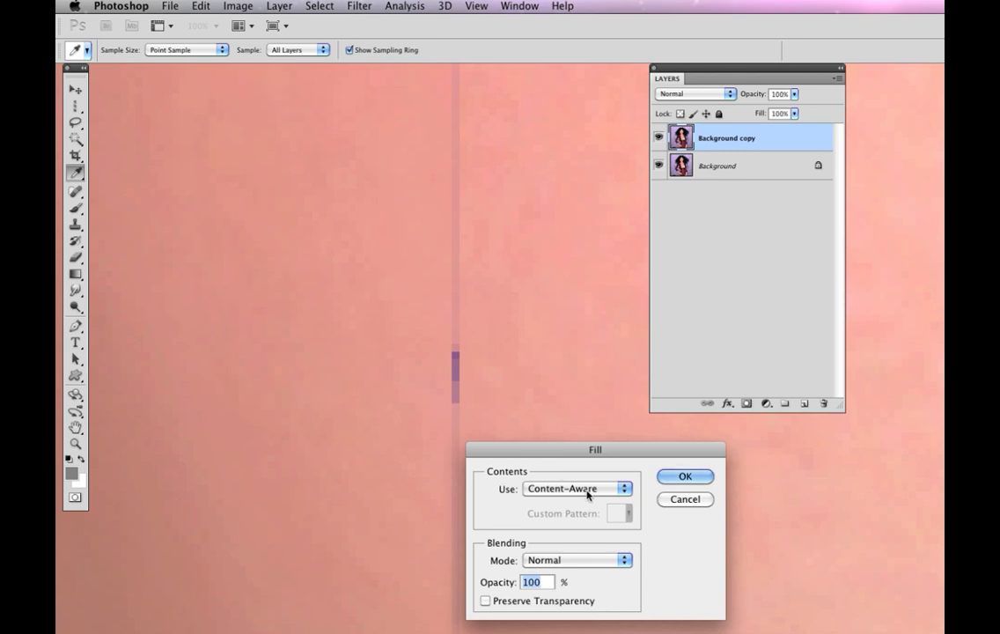
{"action": "left_click", "coordinate": [669, 477]}
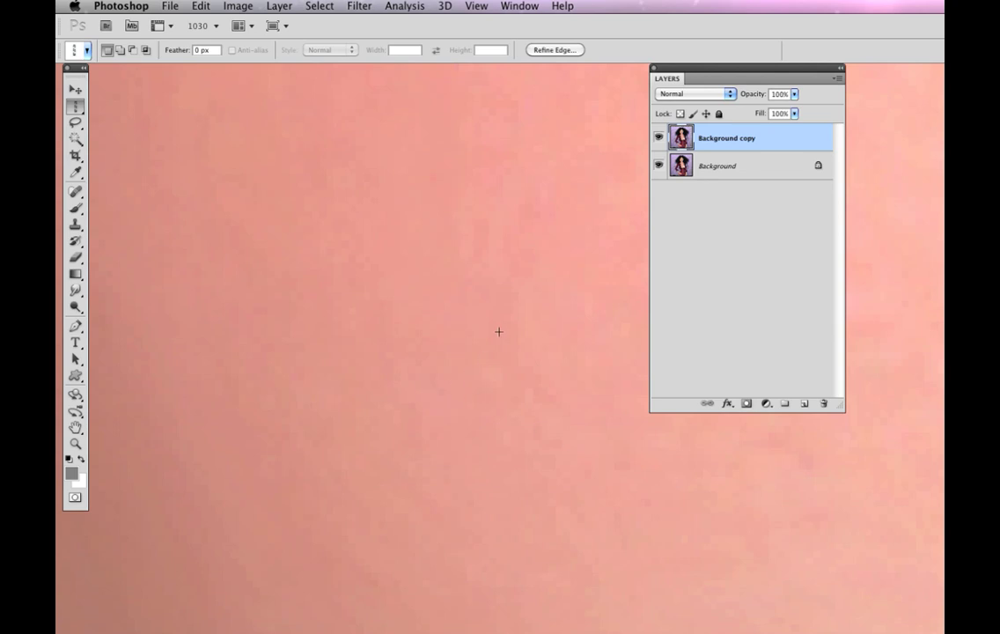
{"action": "scroll", "coordinate": [498, 327], "scroll_direction": "down", "scroll_amount": 5, "text": "alt"}
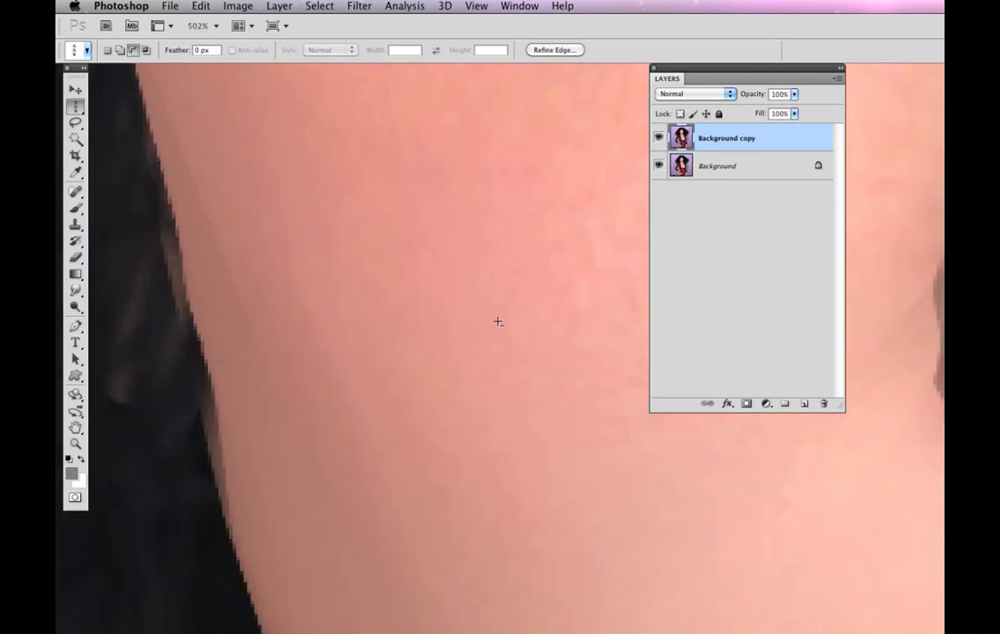
{"action": "scroll", "coordinate": [498, 322], "scroll_direction": "down", "scroll_amount": 6, "text": "alt"}
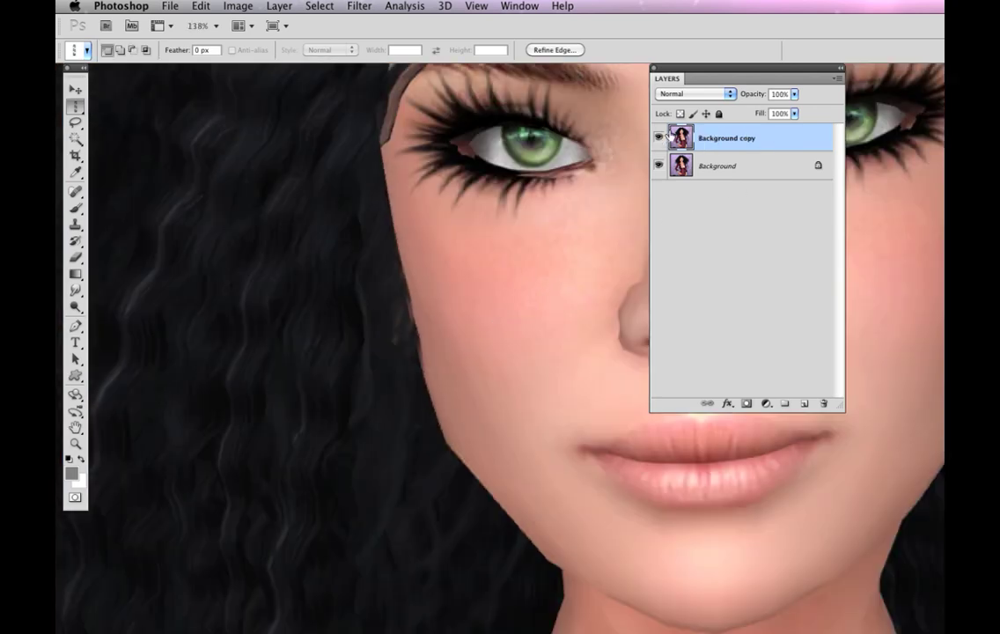
{"action": "scroll", "coordinate": [438, 287], "scroll_direction": "right", "scroll_amount": 5}
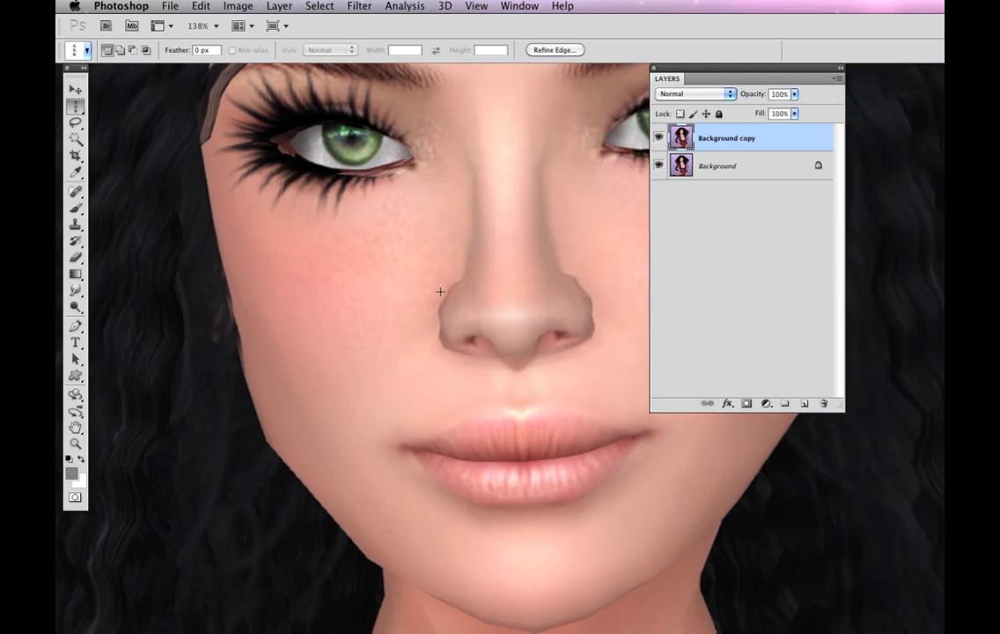
{"action": "left_click", "coordinate": [659, 139]}
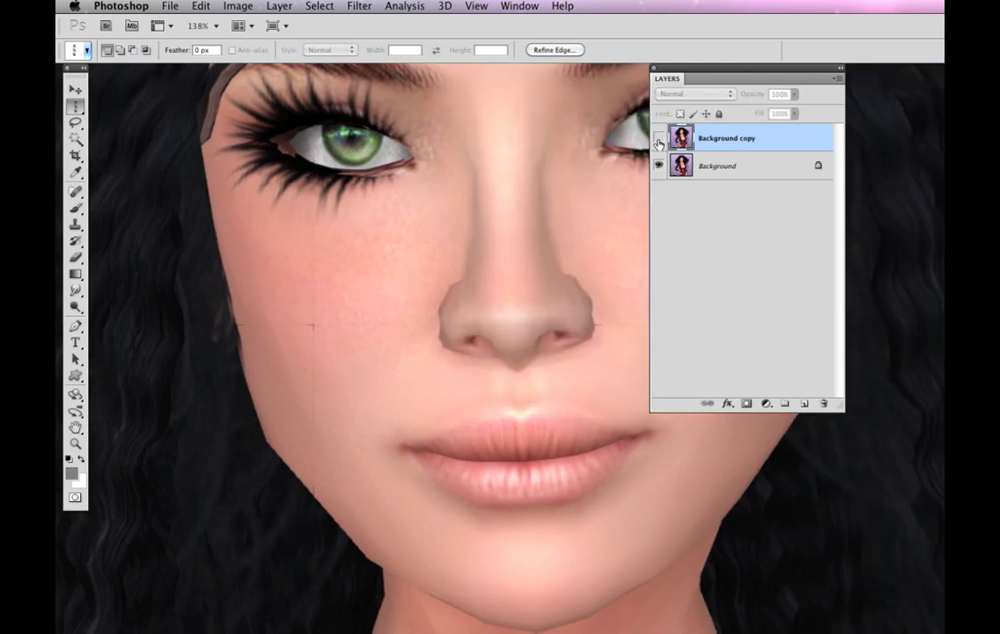
{"action": "left_click", "coordinate": [658, 139]}
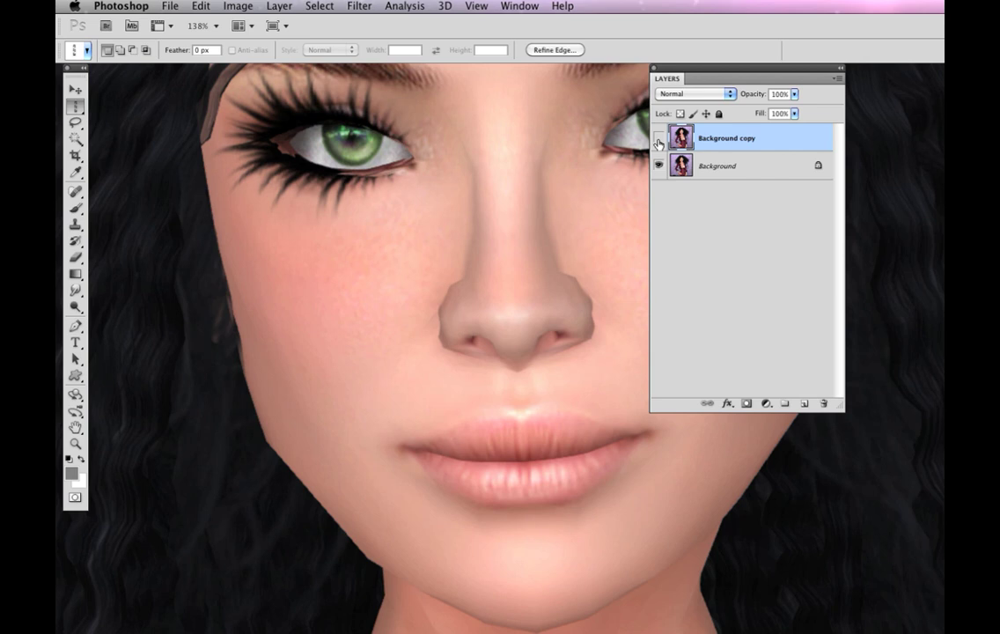
{"action": "left_click", "coordinate": [658, 139]}
{"action": "left_click", "coordinate": [658, 139]}
{"action": "scroll", "coordinate": [318, 191], "scroll_direction": "up", "scroll_amount": 5}
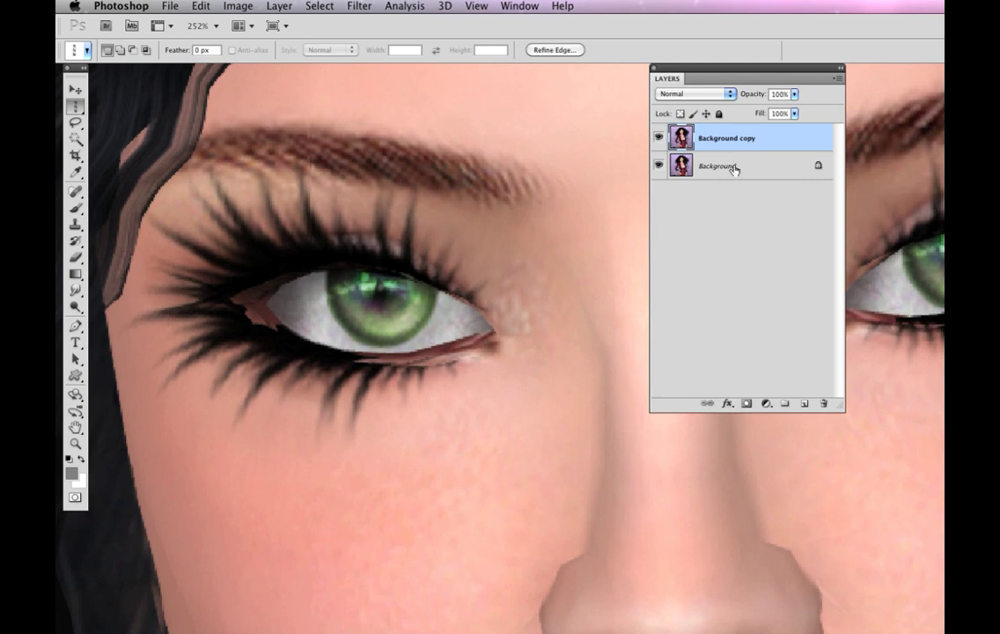
{"action": "left_click", "coordinate": [658, 139]}
{"action": "left_click", "coordinate": [658, 139]}
{"action": "scroll", "coordinate": [299, 193], "scroll_direction": "up", "scroll_amount": 2}
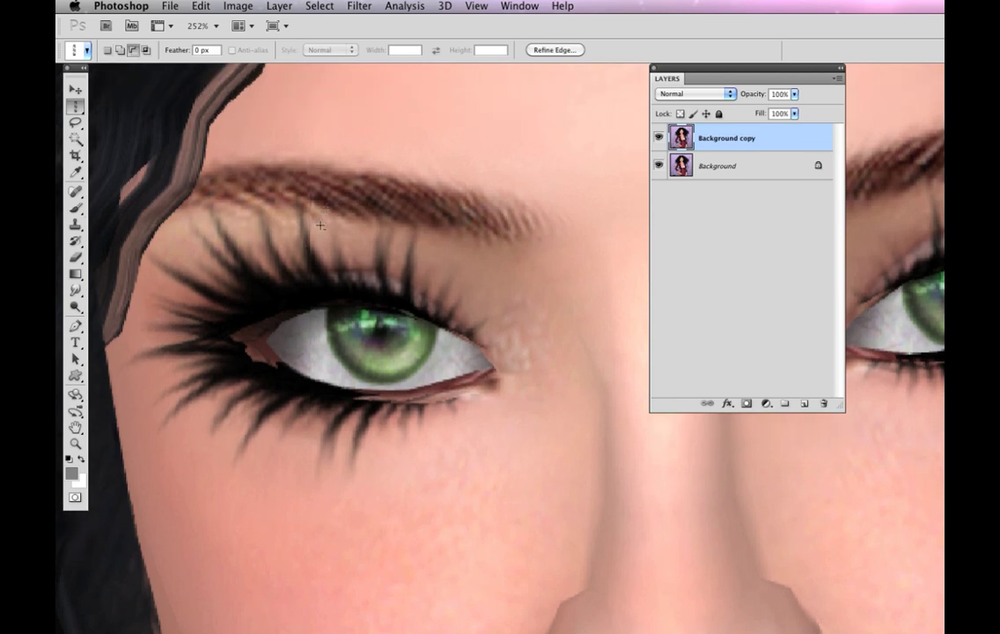
{"action": "left_click_drag", "start_coordinate": [310, 216], "coordinate": [310, 216]}
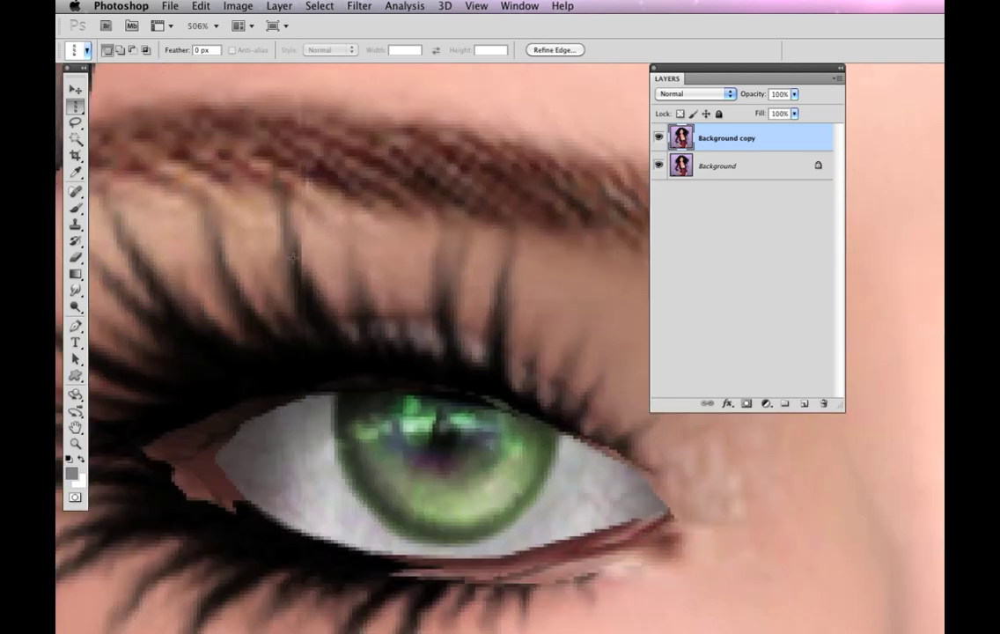
{"action": "left_click", "coordinate": [658, 139]}
{"action": "left_click", "coordinate": [658, 139]}
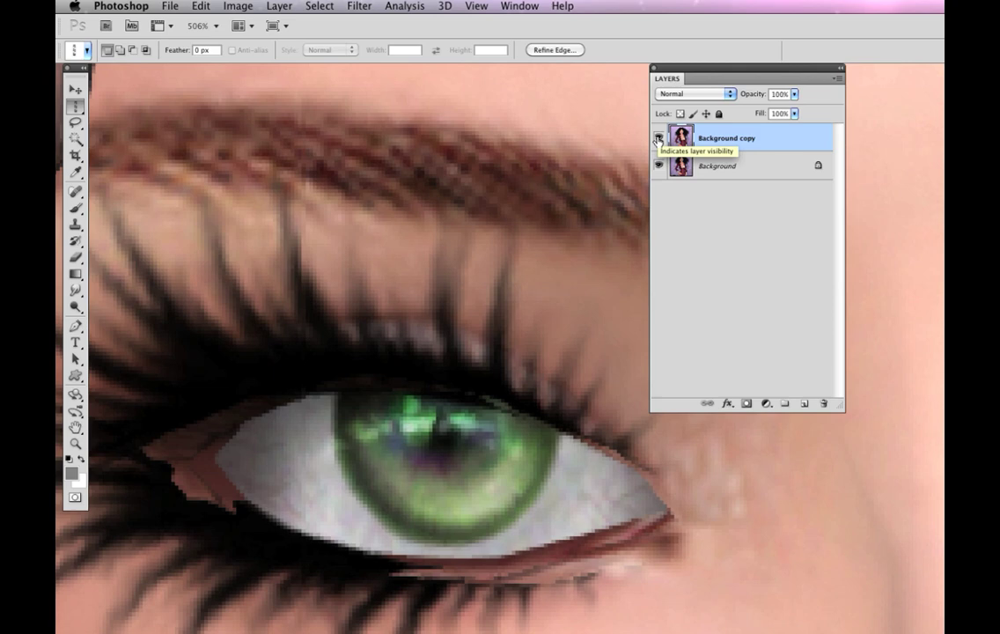
{"action": "scroll", "coordinate": [483, 345], "scroll_direction": "down", "scroll_amount": 2}
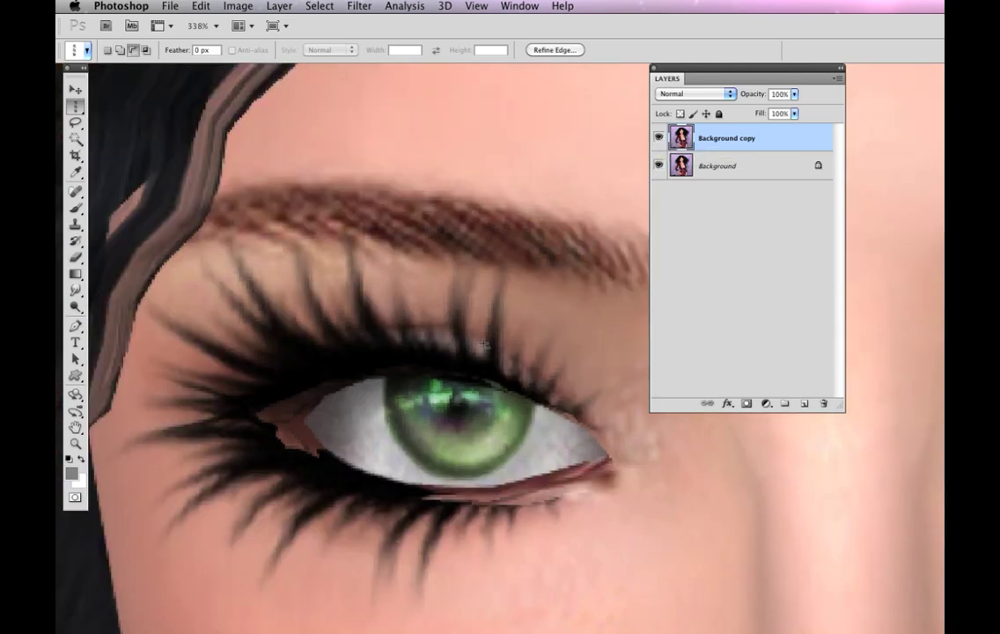
{"action": "scroll", "coordinate": [483, 345], "scroll_direction": "down", "scroll_amount": 8}
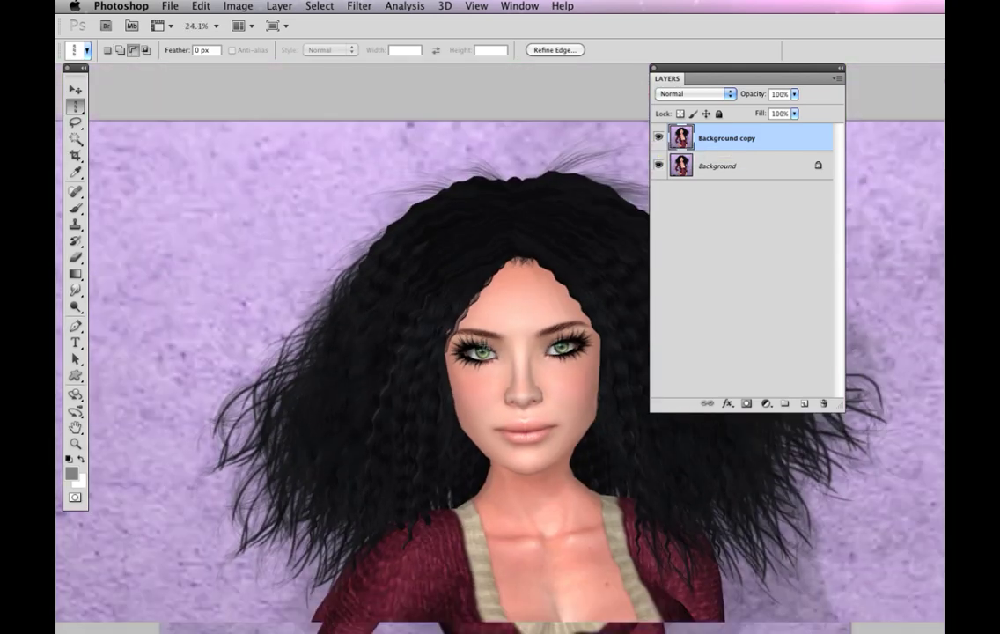
{"action": "scroll", "coordinate": [483, 344], "scroll_direction": "down", "scroll_amount": 1}
{"action": "scroll", "coordinate": [483, 345], "scroll_direction": "down", "scroll_amount": 4}
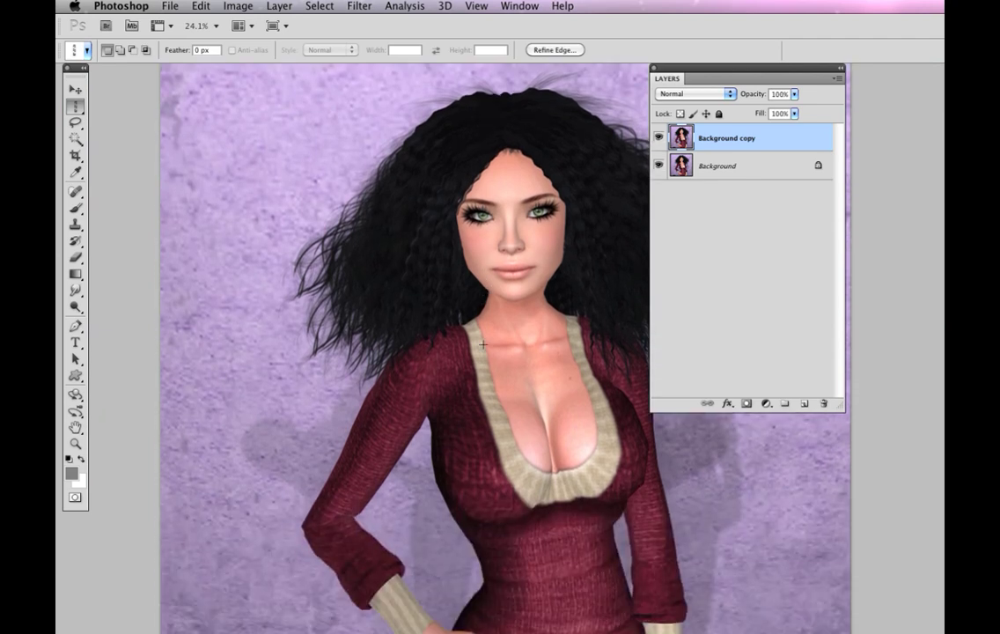
{"action": "scroll", "coordinate": [483, 345], "scroll_direction": "right", "scroll_amount": 4}
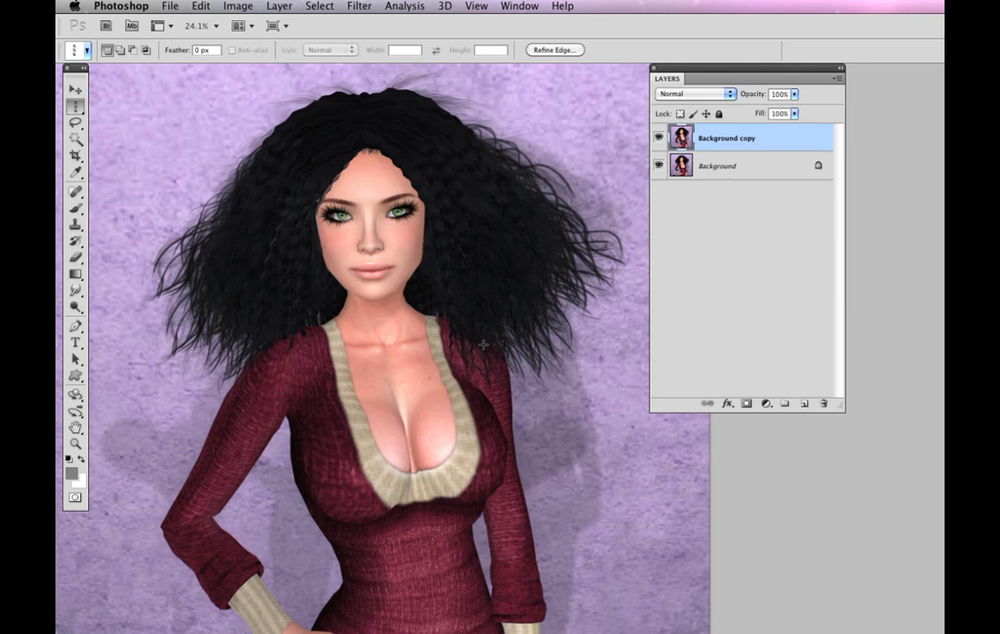
{"action": "left_click", "coordinate": [169, 5]}
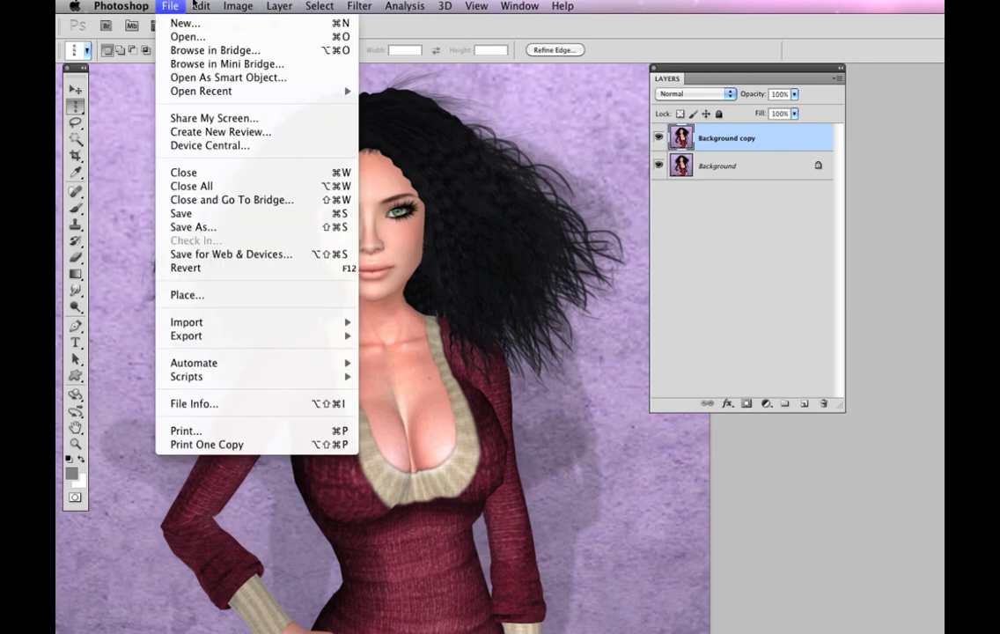
{"action": "mouse_move", "coordinate": [193, 5]}
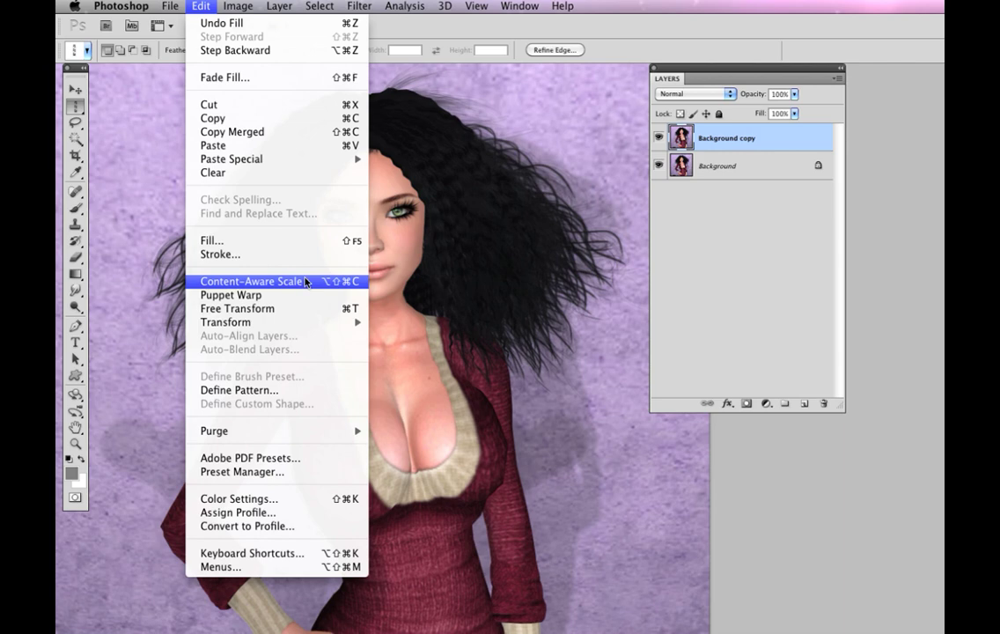
{"action": "left_click", "coordinate": [216, 244]}
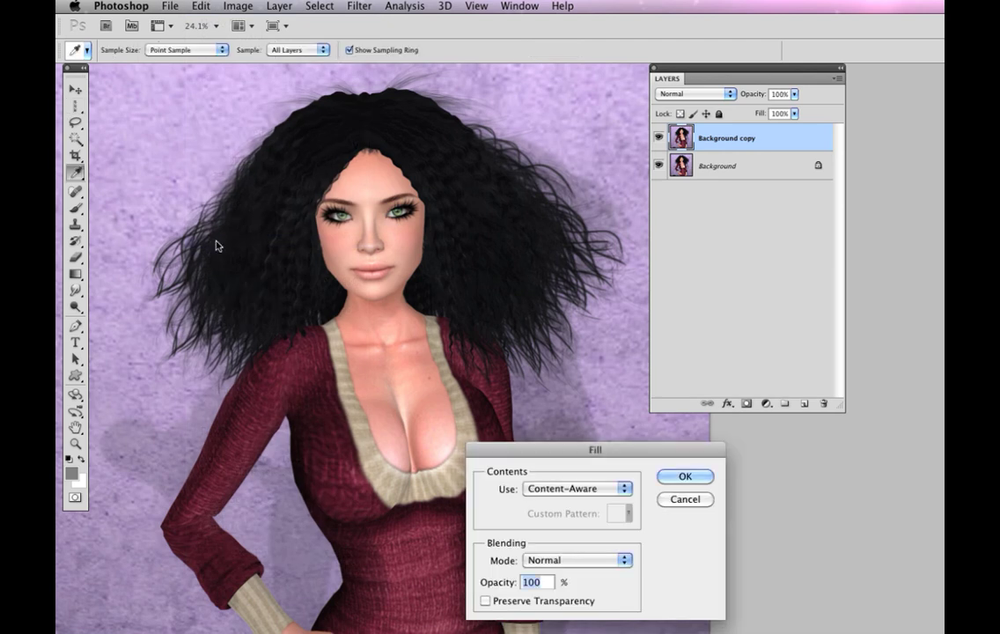
{"action": "left_click", "coordinate": [581, 490]}
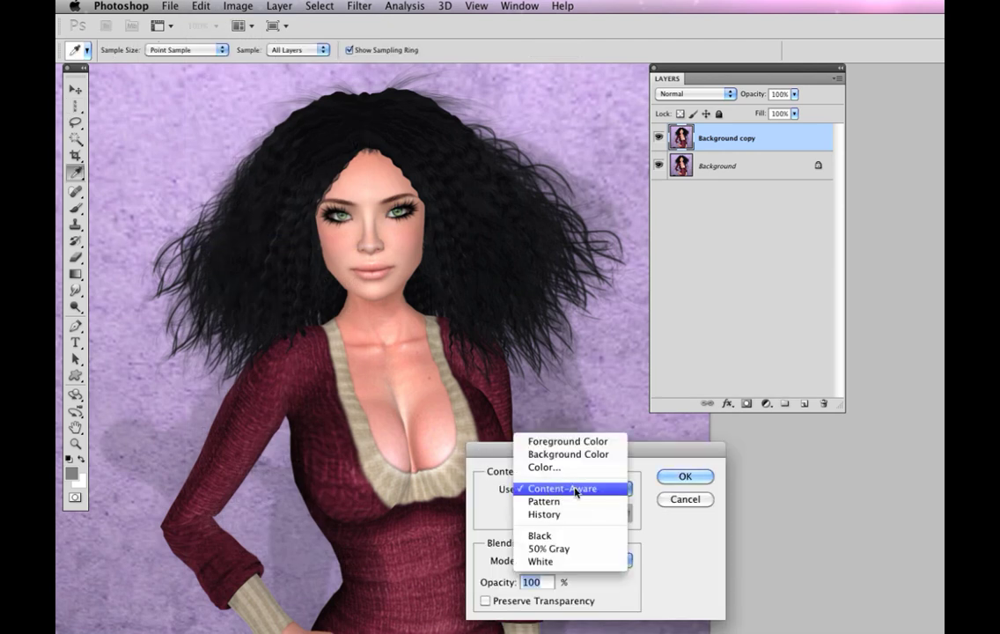
{"action": "left_click", "coordinate": [683, 502]}
- Cancel the open fill, leaving the image unchanged, and bring Photoshop CS5 back in front of Firefox
{"action": "left_click", "coordinate": [685, 499]}
{"action": "key", "text": "m"}
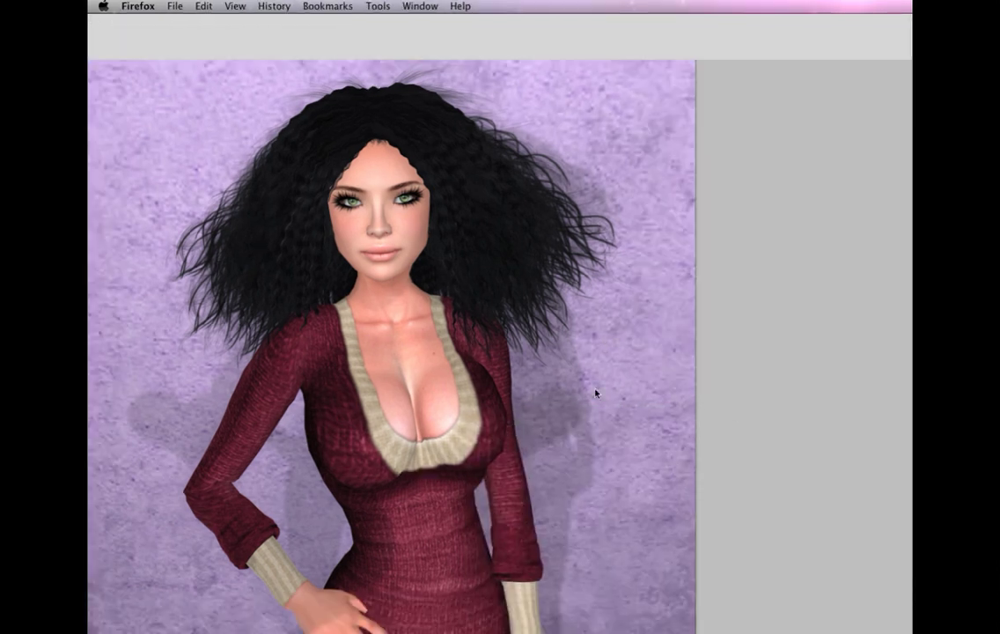
{"action": "left_click", "coordinate": [428, 630]}
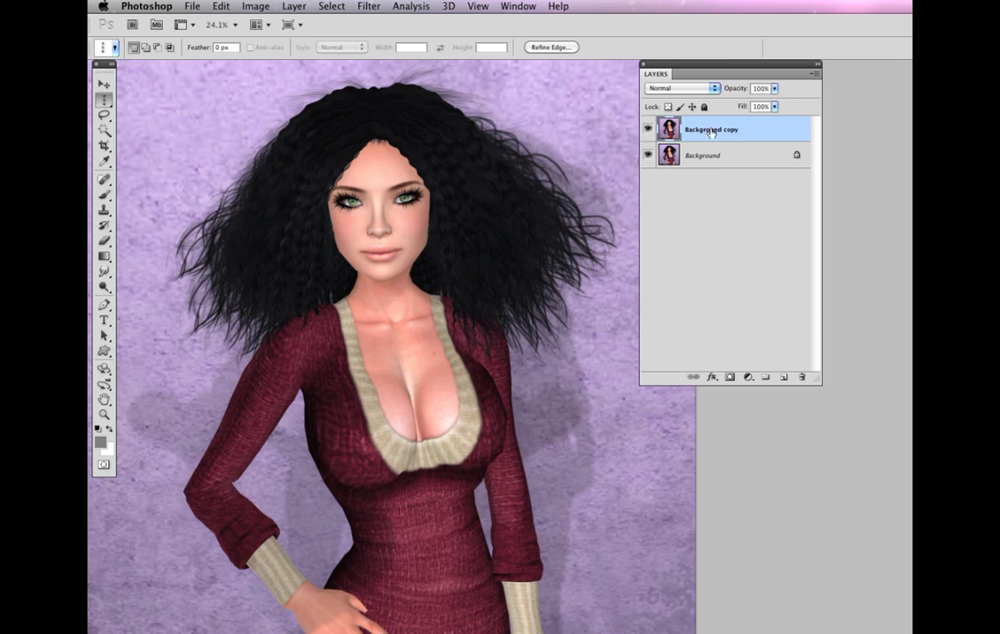
- Delete the Background copy layer, pick a marquee shape, and zoom in on the seam intersection
{"action": "left_click_drag", "start_coordinate": [711, 131], "coordinate": [801, 378]}
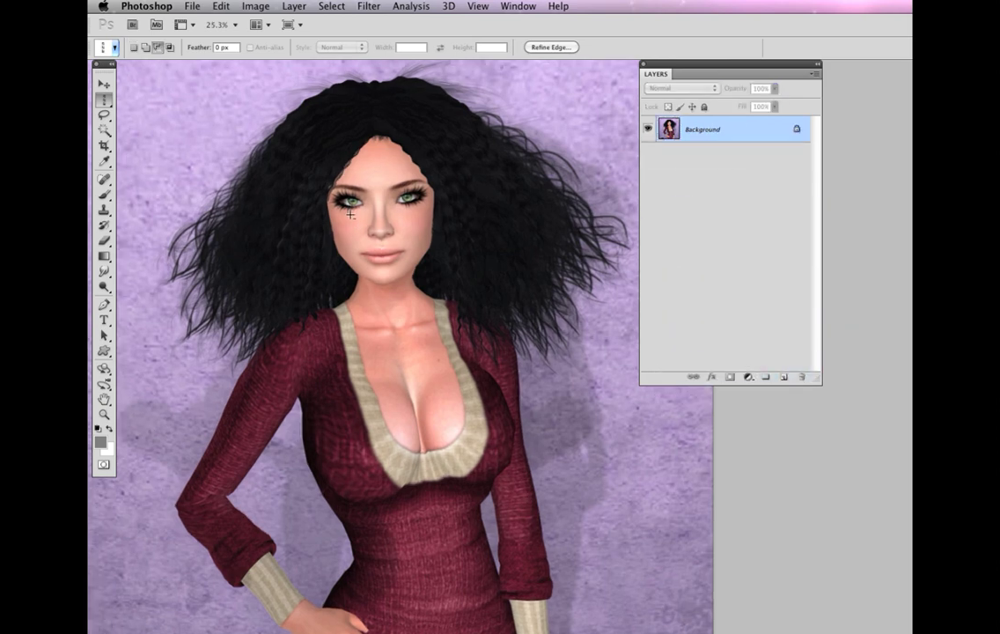
{"action": "scroll", "coordinate": [350, 214], "scroll_direction": "up", "scroll_amount": 8}
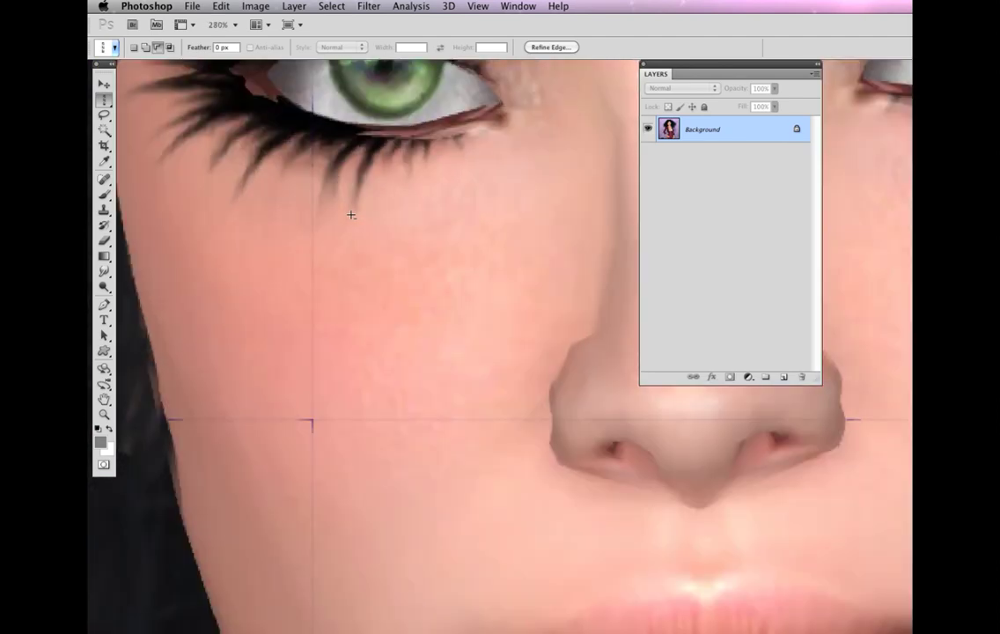
{"action": "scroll", "coordinate": [346, 282], "scroll_direction": "down", "scroll_amount": 3}
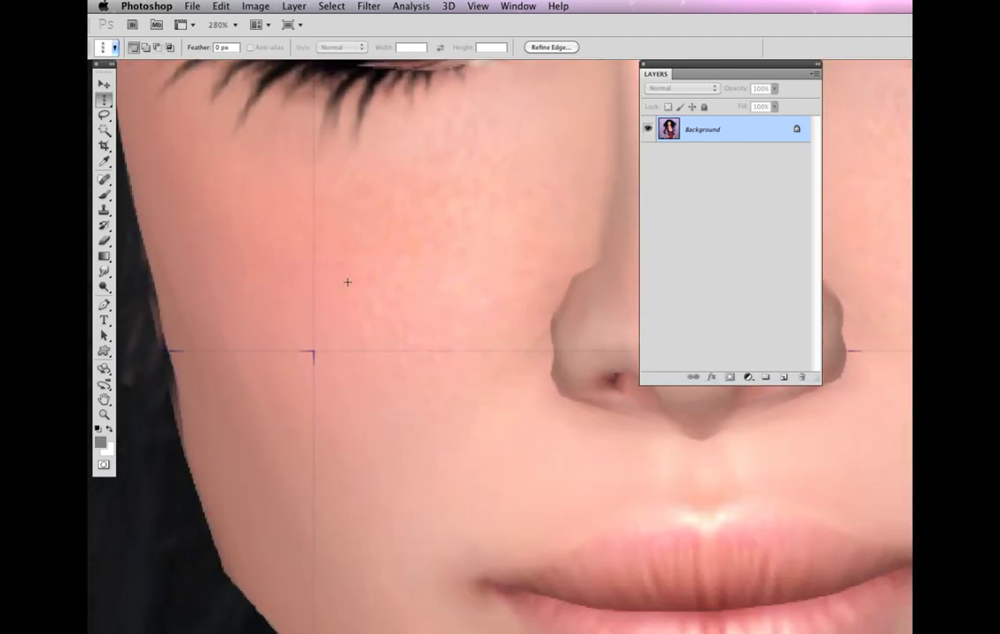
{"action": "left_click_drag", "start_coordinate": [103, 99], "coordinate": [163, 124]}
{"action": "scroll", "coordinate": [241, 349], "scroll_direction": "up", "scroll_amount": 5}
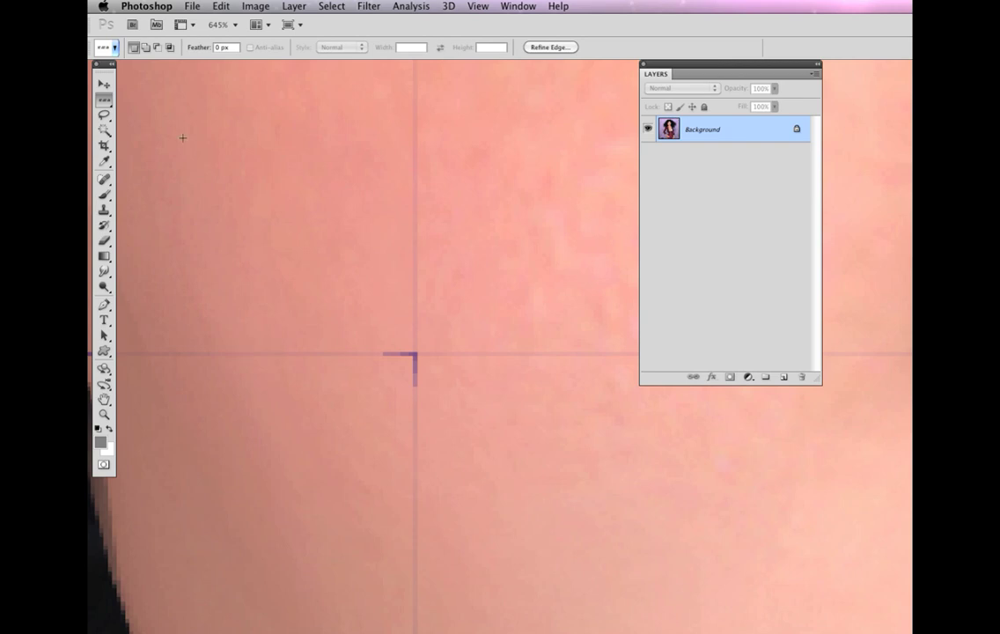
{"action": "key", "text": "alt"}
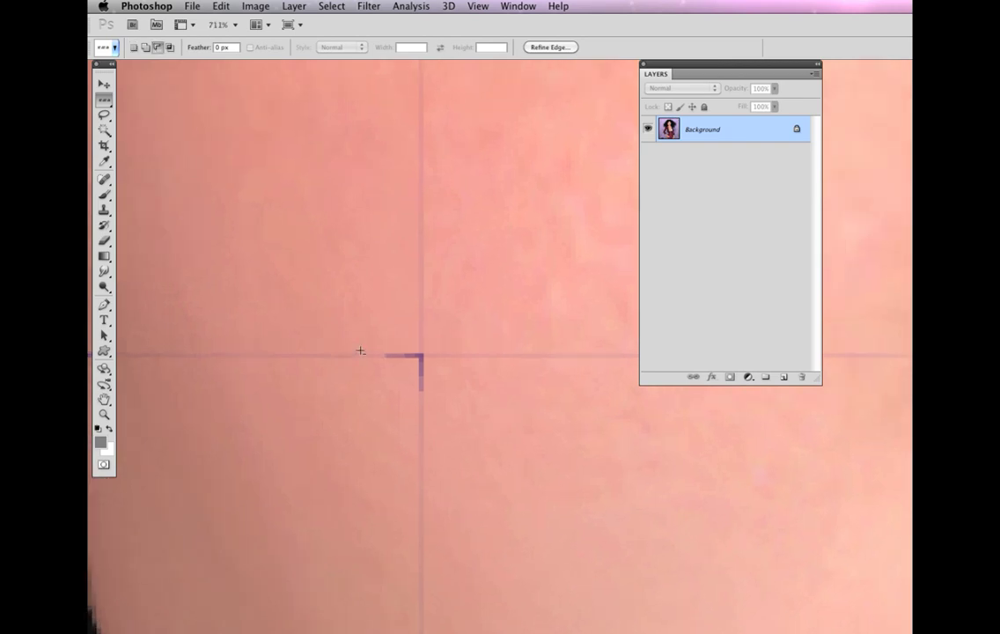
- Copy the skin row above the horizontal seam to Layer 1, toggling Background's visibility to check it
{"action": "scroll", "coordinate": [360, 350], "scroll_direction": "up", "scroll_amount": 3}
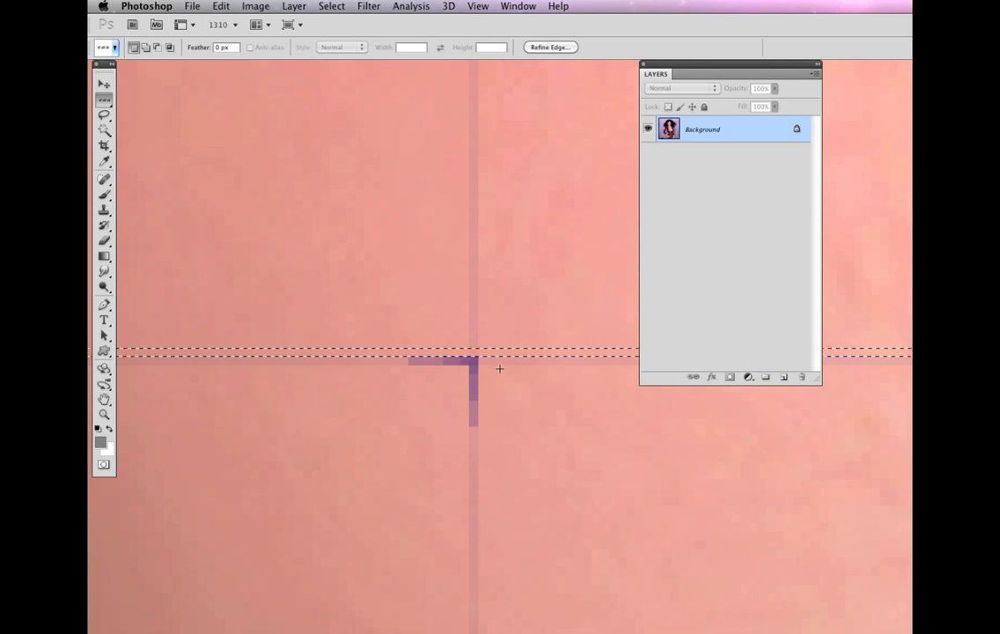
{"action": "key", "text": "ctrl+j"}
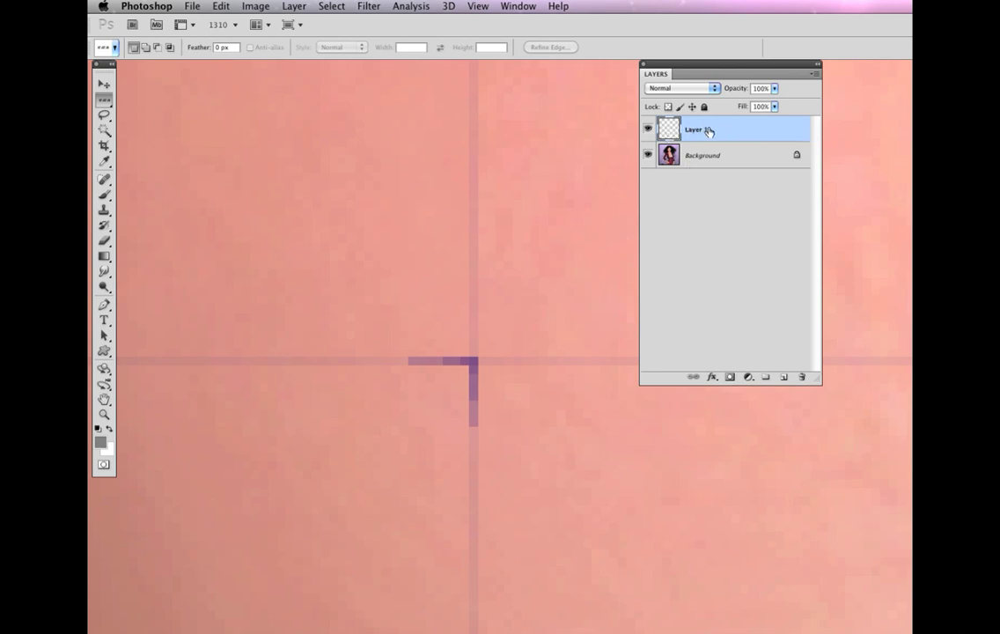
{"action": "left_click", "coordinate": [648, 156]}
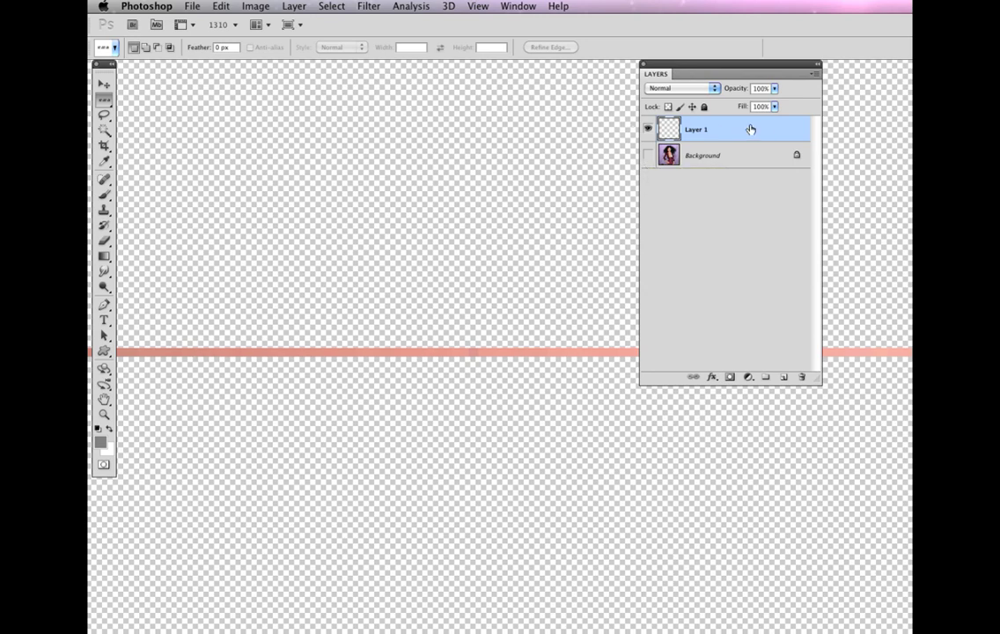
{"action": "left_click", "coordinate": [647, 156]}
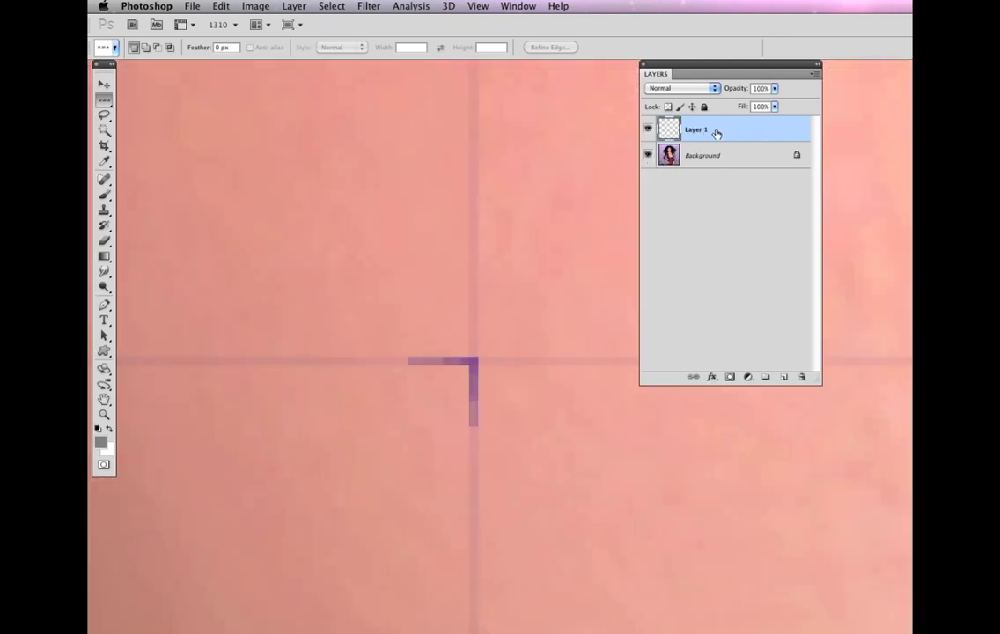
- With the Move tool, nudge Layer 1 one pixel down to cover the horizontal seam
{"action": "left_click", "coordinate": [104, 86]}
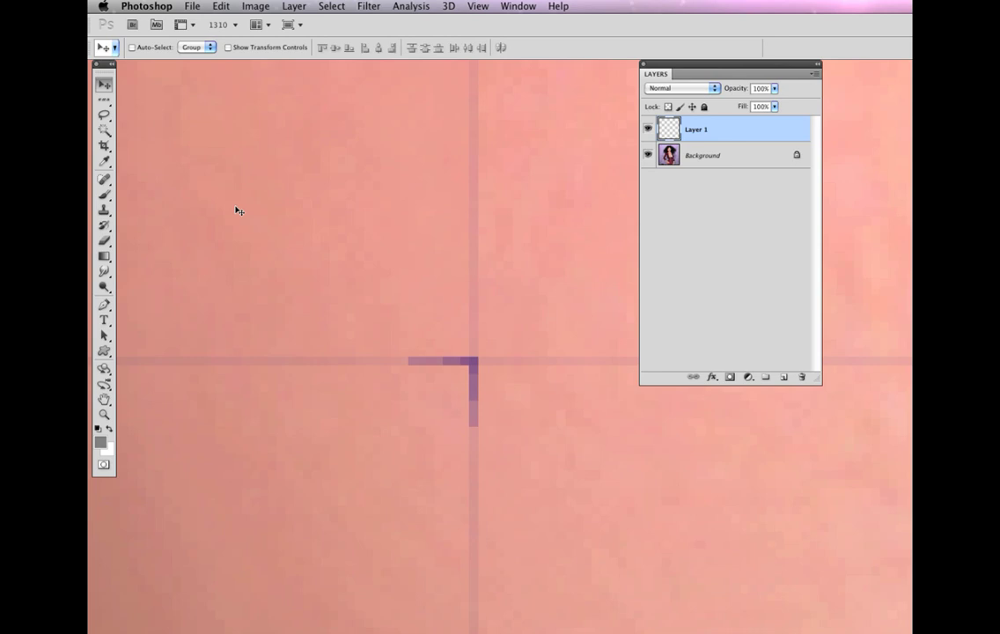
{"action": "key", "text": "ctrl+z"}
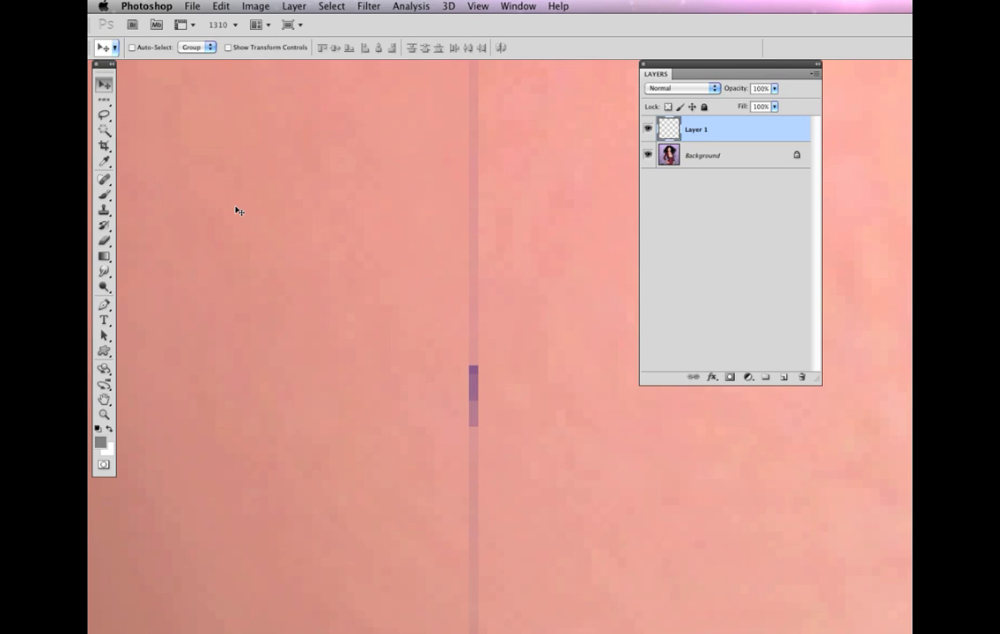
{"action": "scroll", "coordinate": [520, 233], "scroll_direction": "down", "scroll_amount": 3}
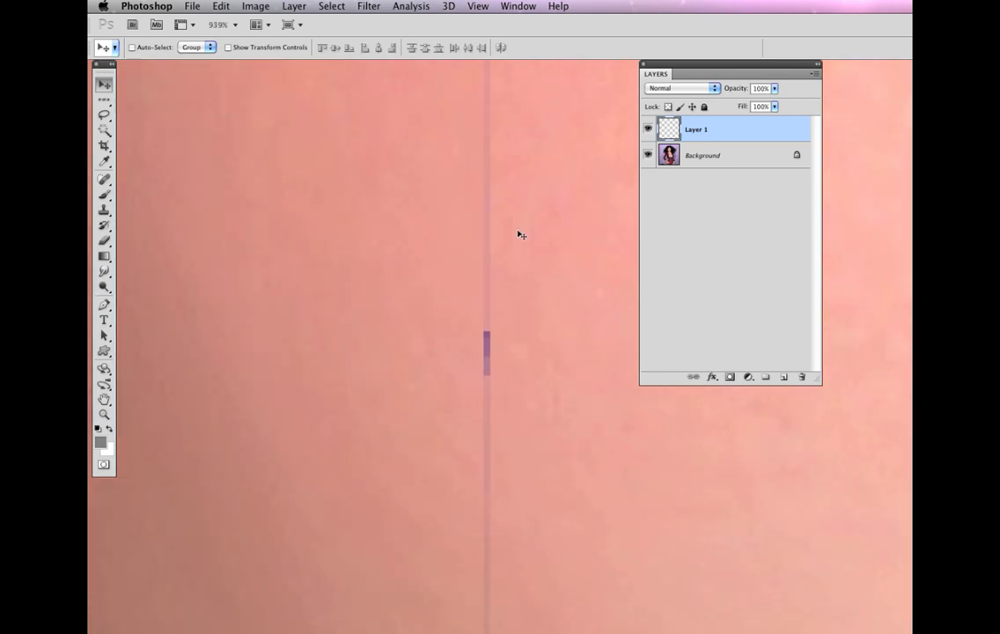
- Make the Background layer active and choose the Single Column Marquee Tool
{"action": "scroll", "coordinate": [520, 234], "scroll_direction": "up", "scroll_amount": 10}
{"action": "scroll", "coordinate": [520, 234], "scroll_direction": "down", "scroll_amount": 9}
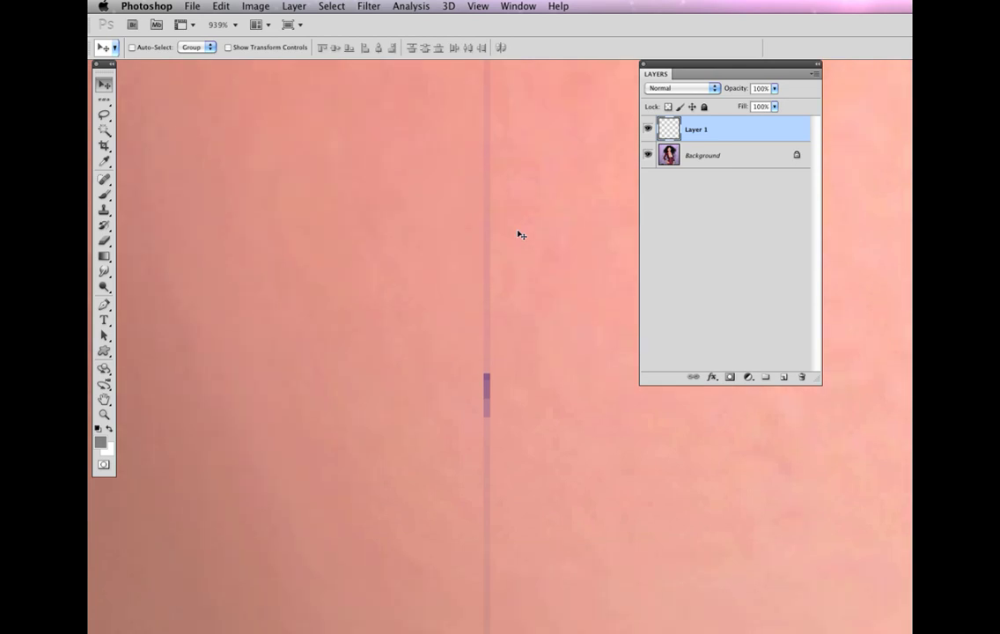
{"action": "scroll", "coordinate": [530, 368], "scroll_direction": "up", "scroll_amount": 3}
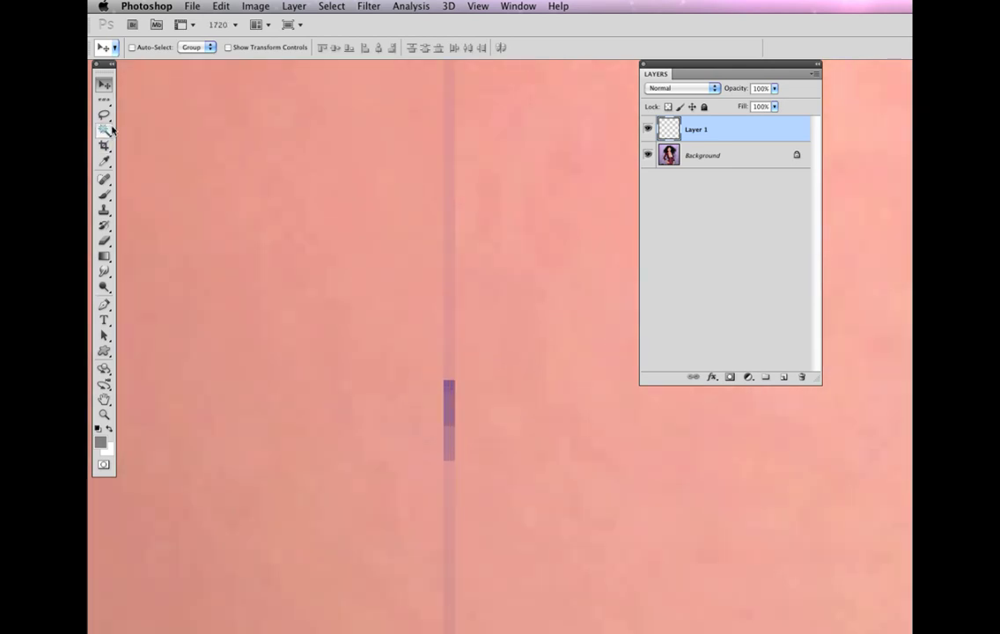
{"action": "left_click", "coordinate": [743, 166]}
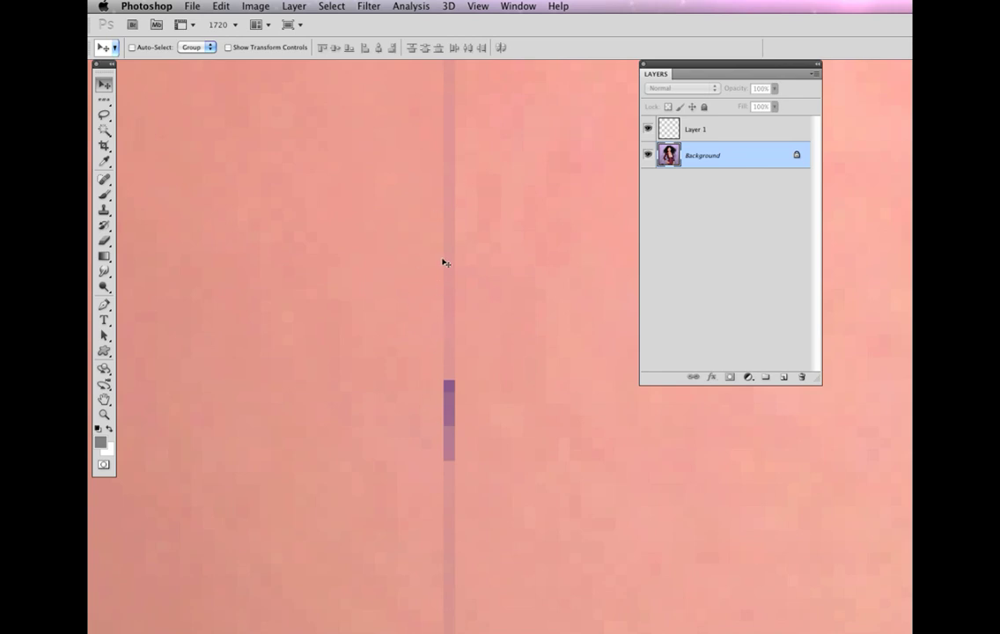
{"action": "left_click", "coordinate": [102, 101]}
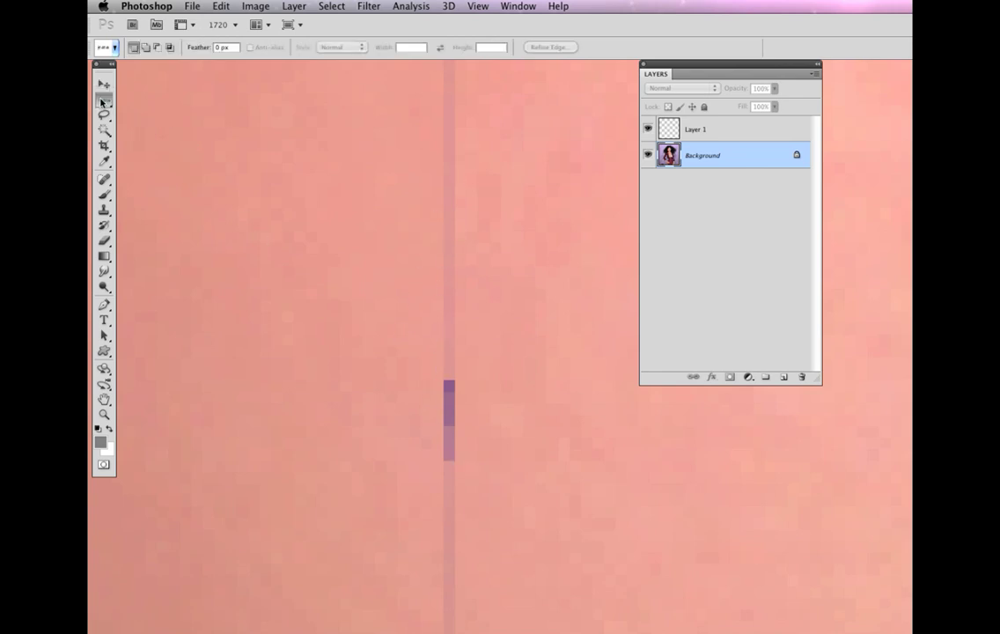
{"action": "left_click", "coordinate": [102, 101]}
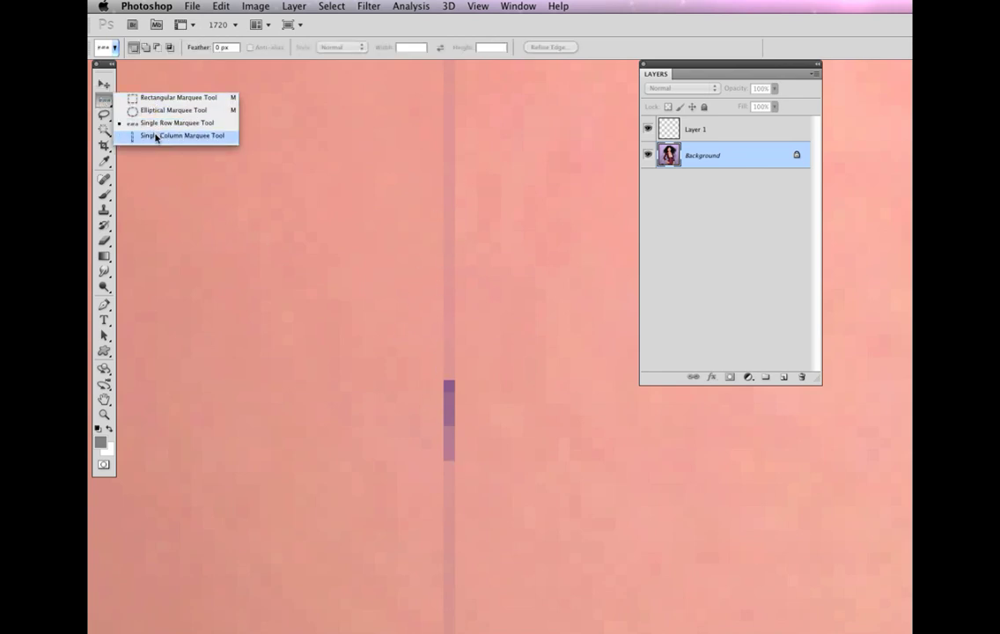
{"action": "left_click", "coordinate": [156, 139]}
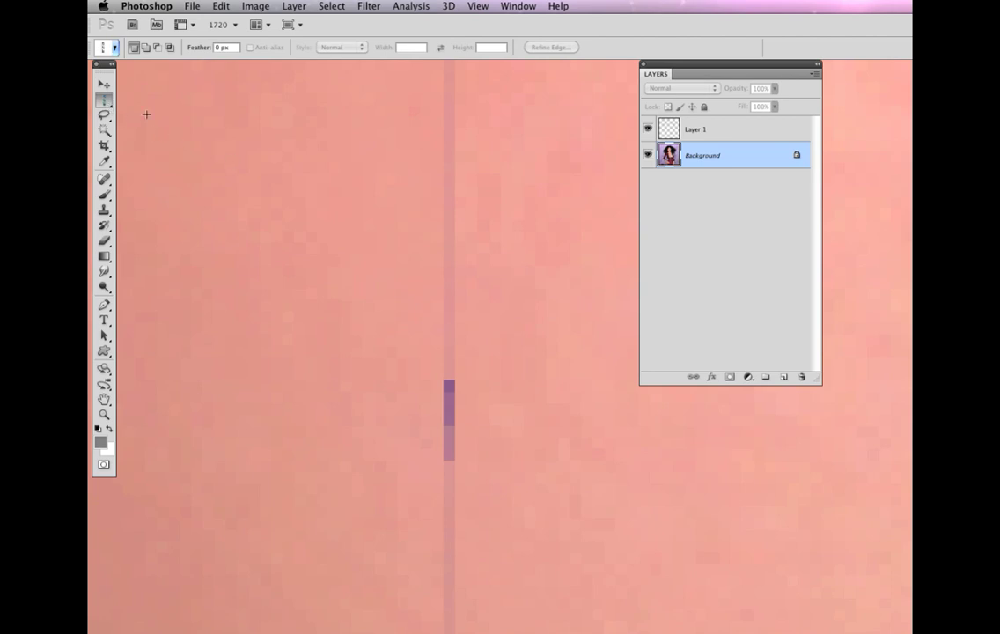
- Select the pixel column just left of the vertical seam and copy it onto a new Layer 2 for moving
{"action": "left_click", "coordinate": [433, 310]}
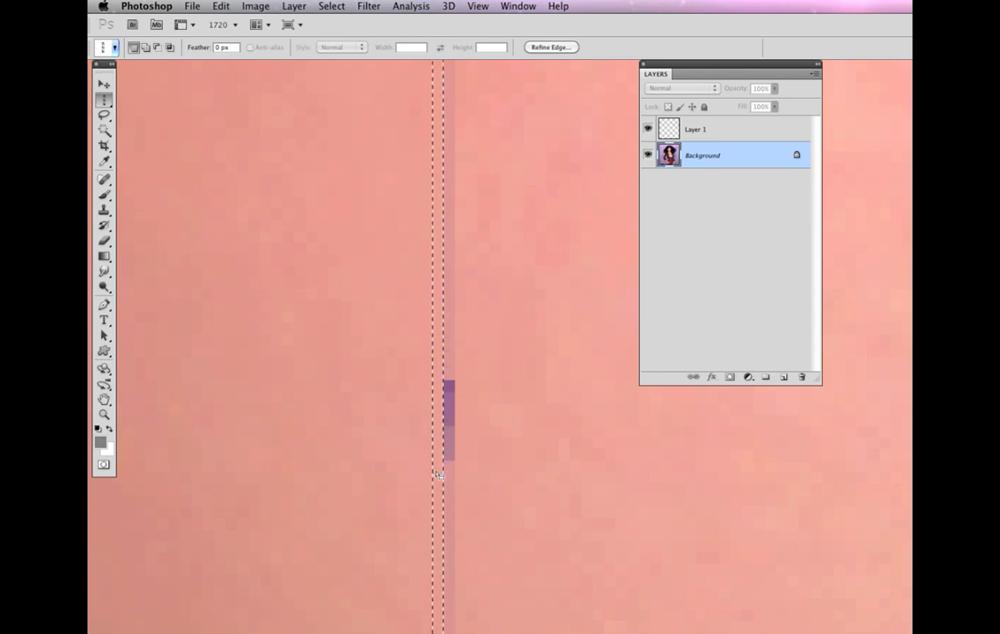
{"action": "key", "text": "ctrl+j"}
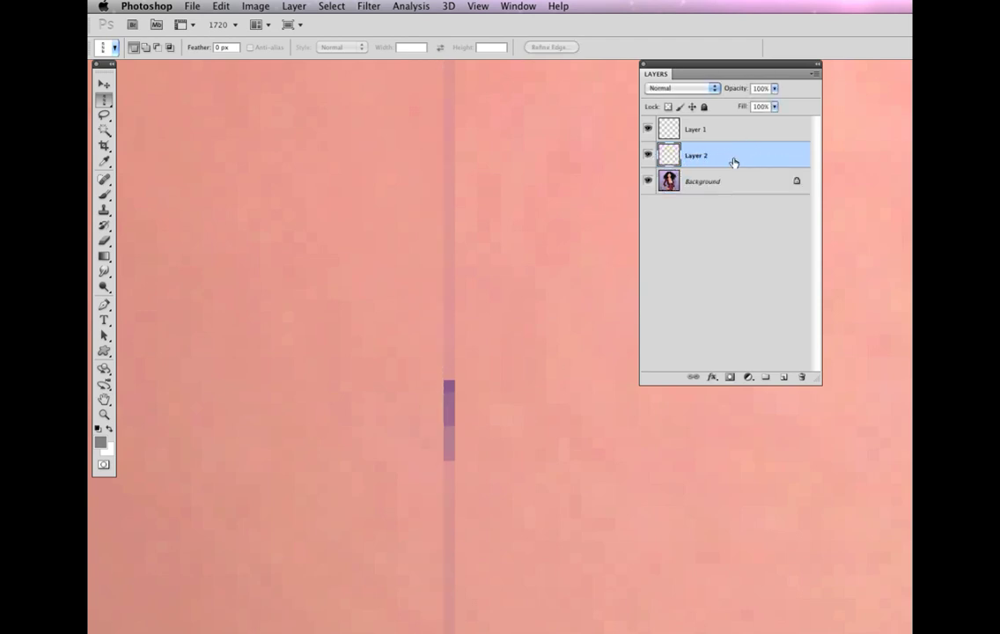
{"action": "left_click", "coordinate": [104, 84]}
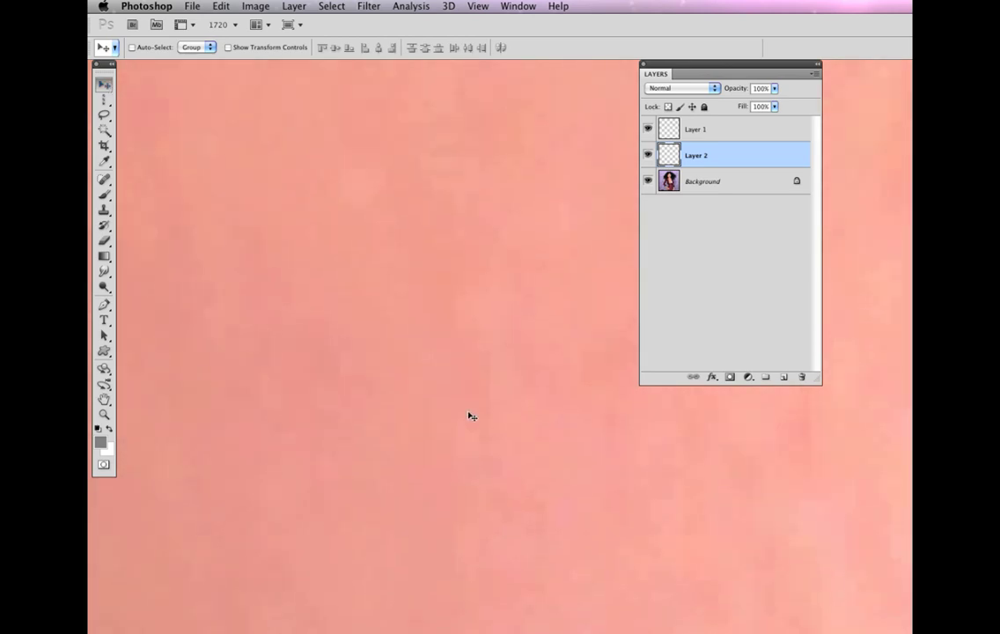
{"action": "key", "text": "super+minus"}
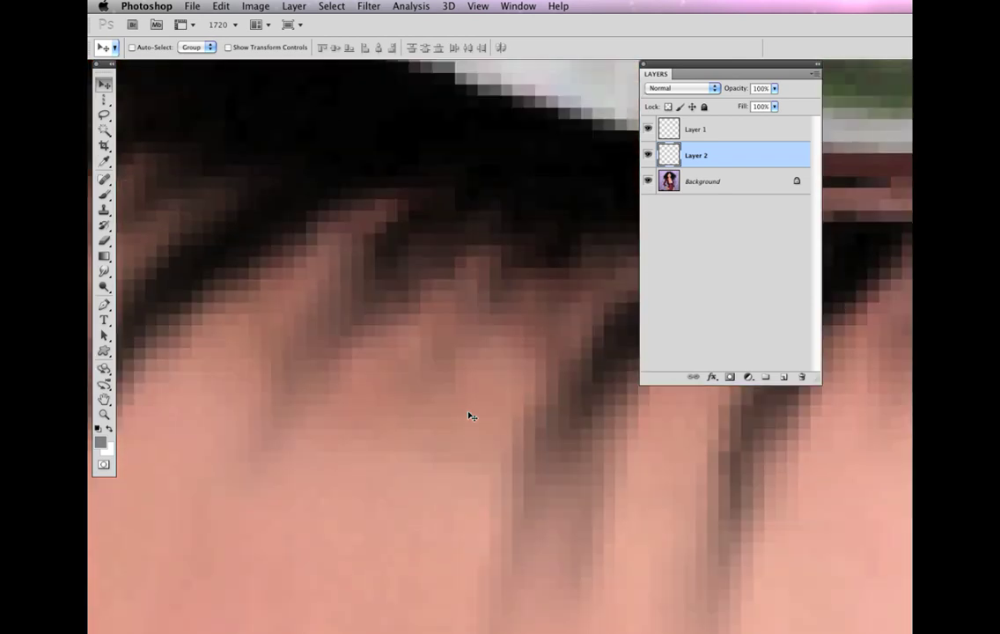
{"action": "scroll", "coordinate": [469, 416], "scroll_direction": "up", "scroll_amount": 2}
{"action": "scroll", "coordinate": [533, 332], "scroll_direction": "down", "scroll_amount": 1}
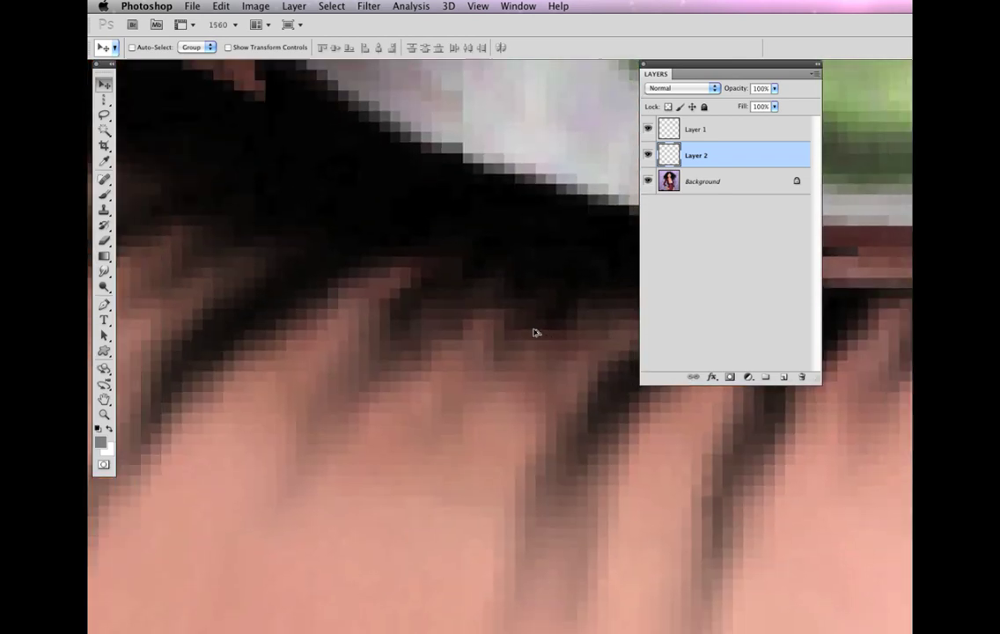
{"action": "scroll", "coordinate": [534, 332], "scroll_direction": "down", "scroll_amount": 3}
{"action": "scroll", "coordinate": [533, 331], "scroll_direction": "up", "scroll_amount": 2}
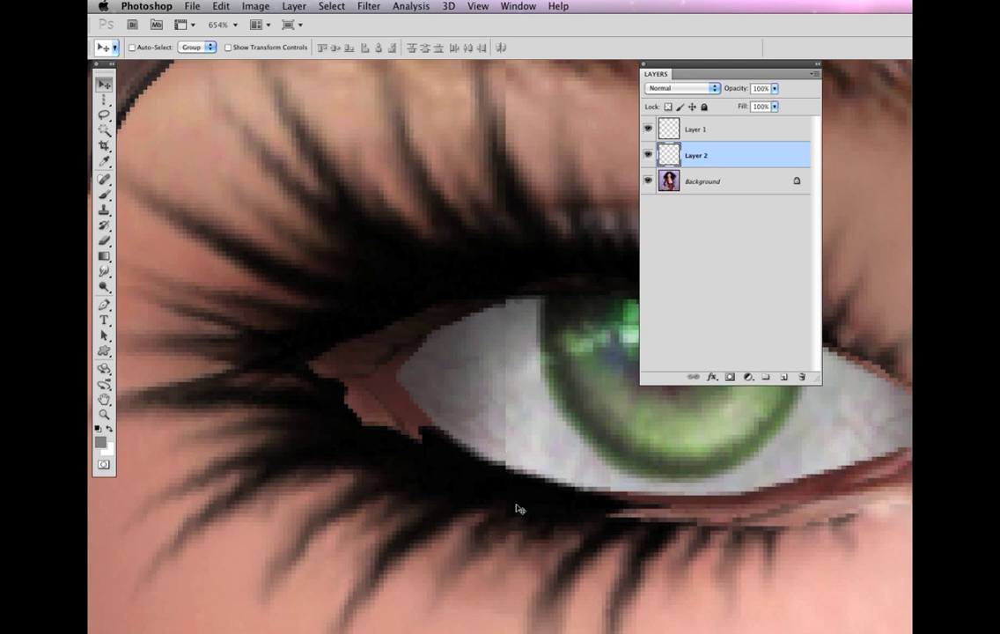
{"action": "left_click", "coordinate": [648, 156]}
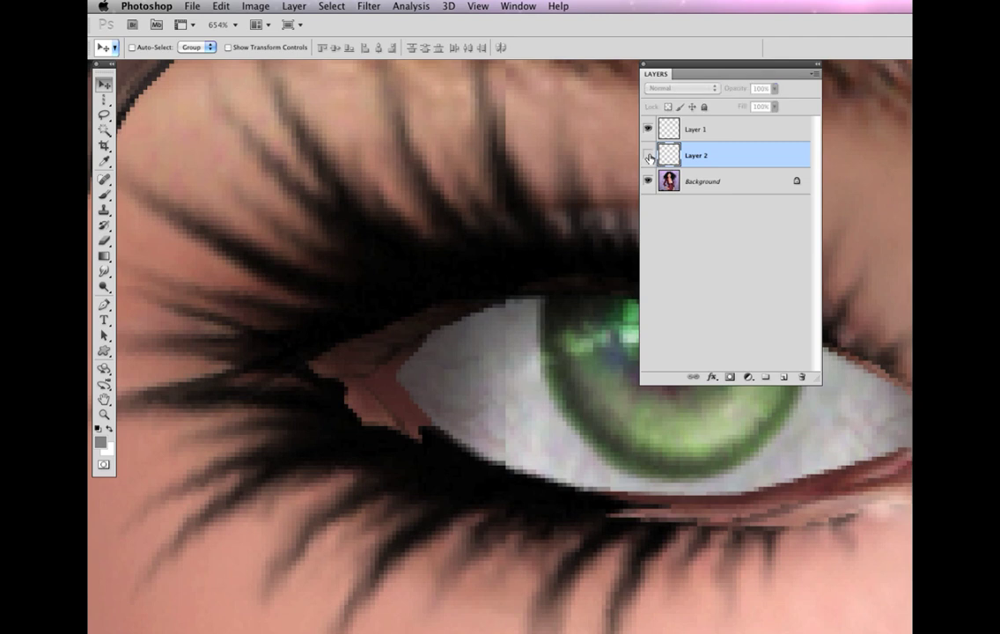
{"action": "left_click", "coordinate": [648, 156]}
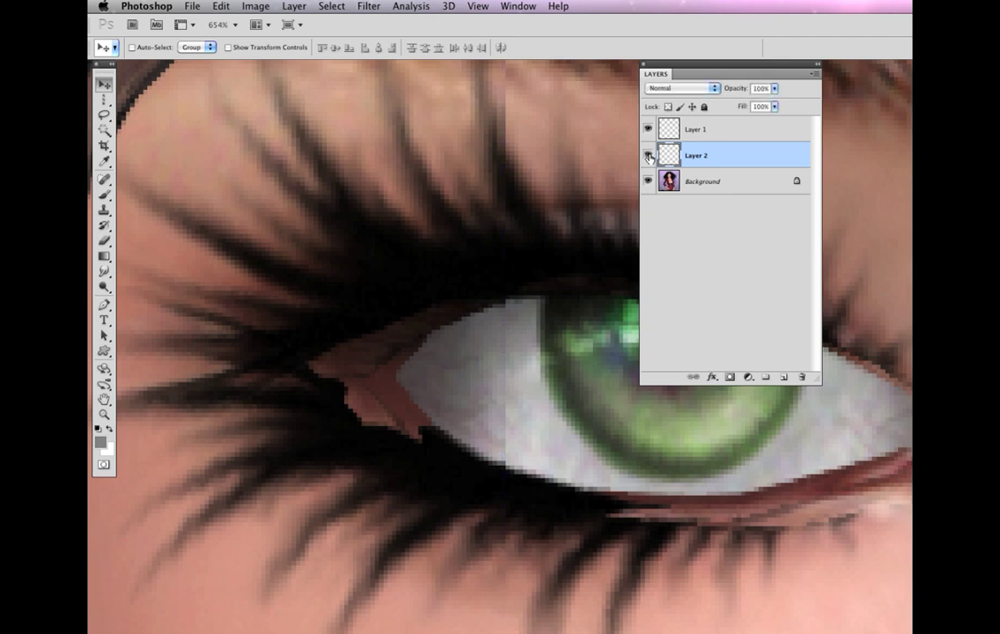
{"action": "left_click", "coordinate": [649, 156]}
{"action": "left_click", "coordinate": [649, 156]}
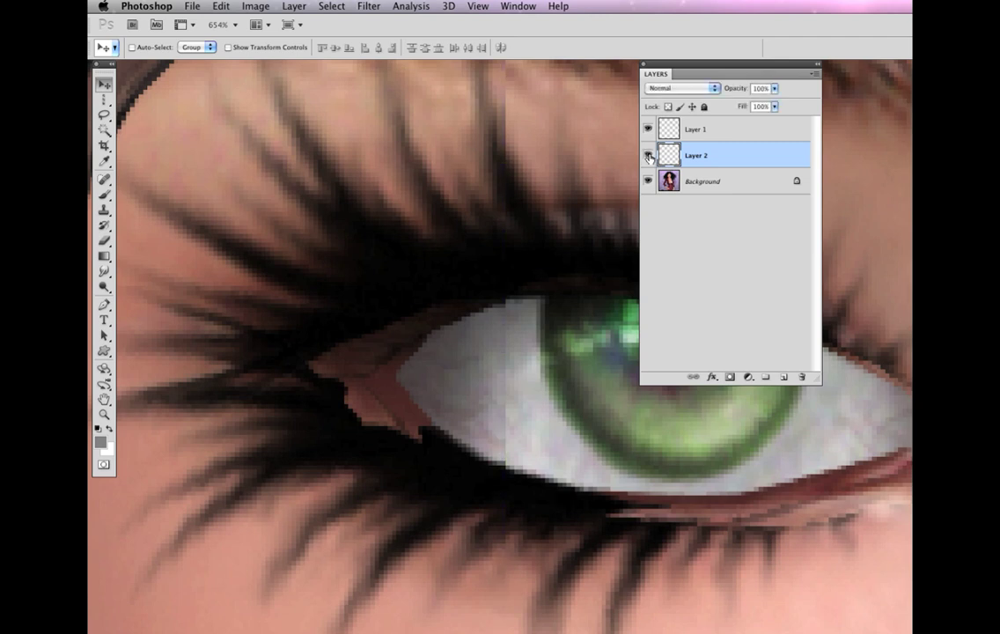